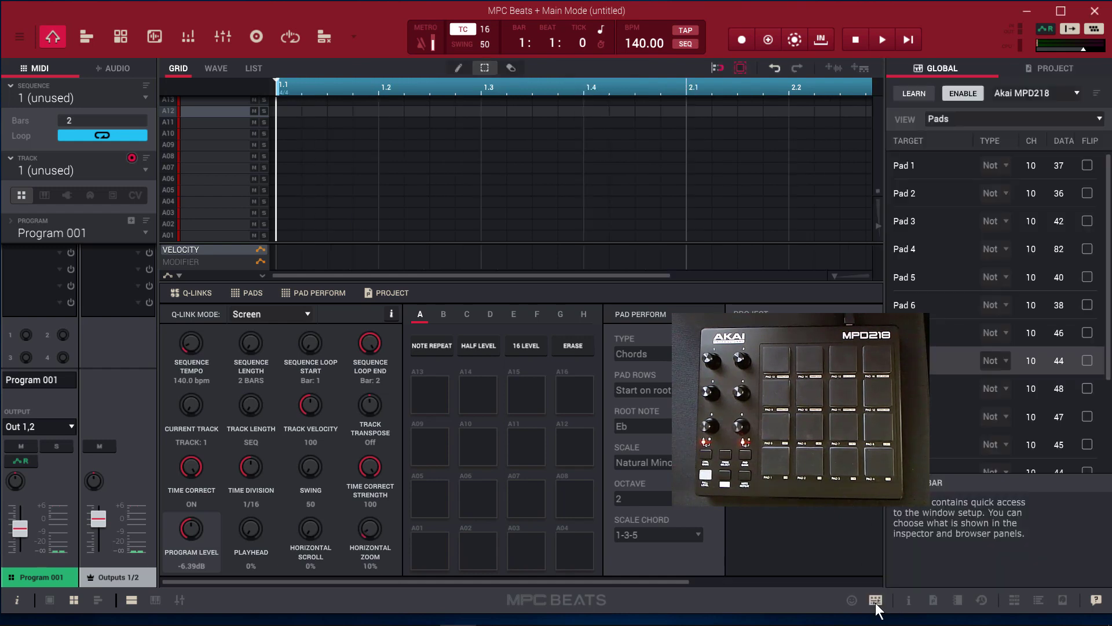
- Keep the factory Akai MPD218 map selected and toggle the global map's ENABLE off and back on
{"action": "left_click", "coordinate": [1073, 93]}
{"action": "mouse_move", "coordinate": [1066, 111]}
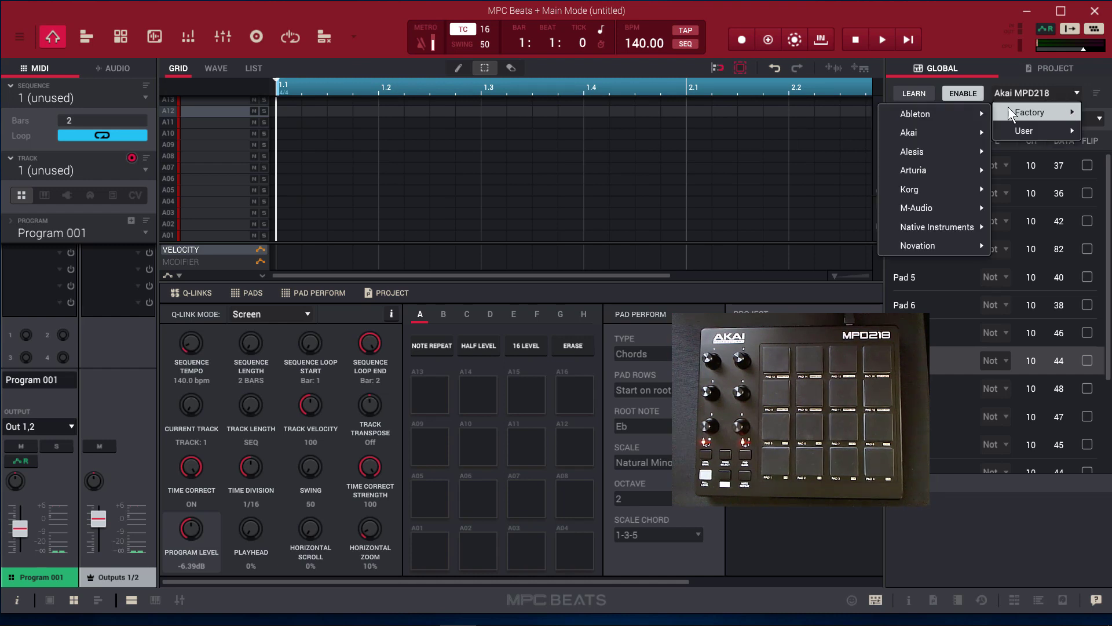
{"action": "mouse_move", "coordinate": [943, 139]}
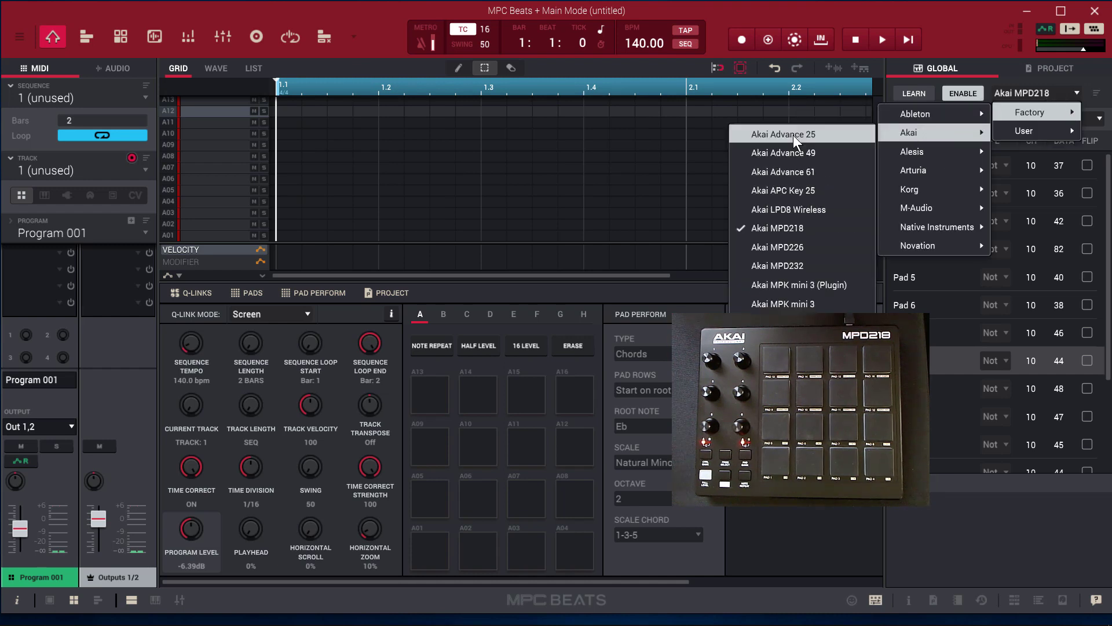
{"action": "left_click", "coordinate": [797, 230]}
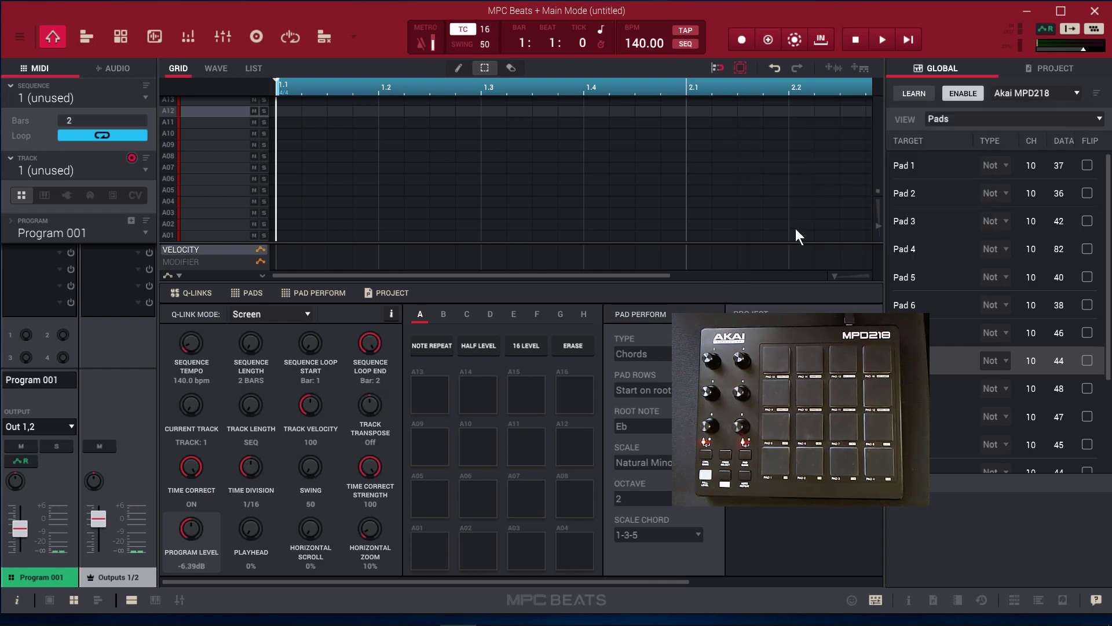
{"action": "left_click", "coordinate": [964, 92]}
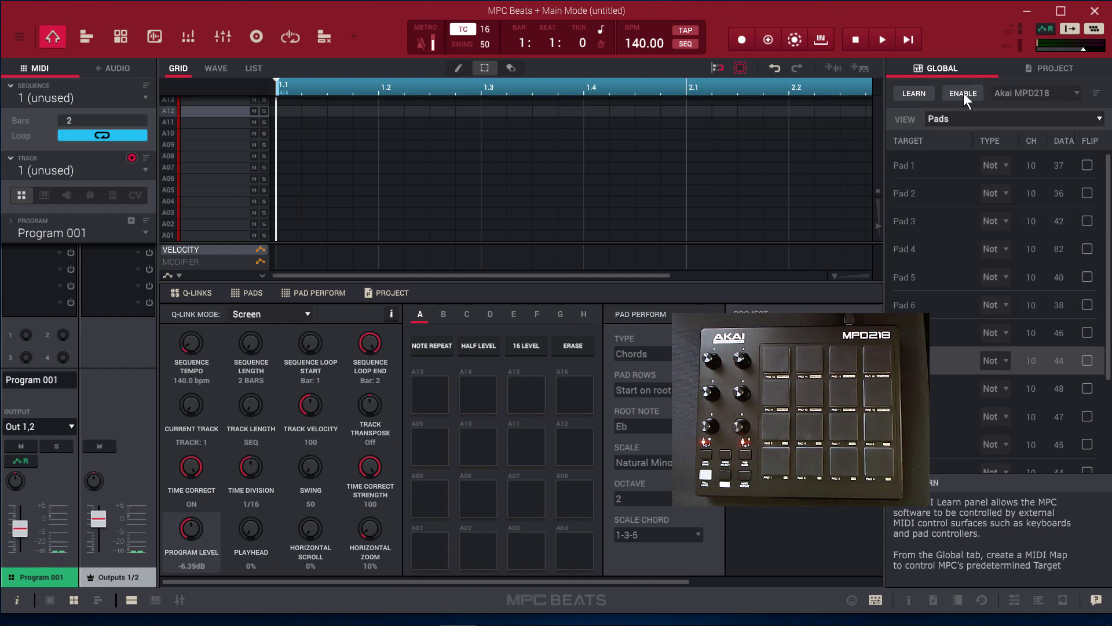
{"action": "left_click", "coordinate": [964, 92]}
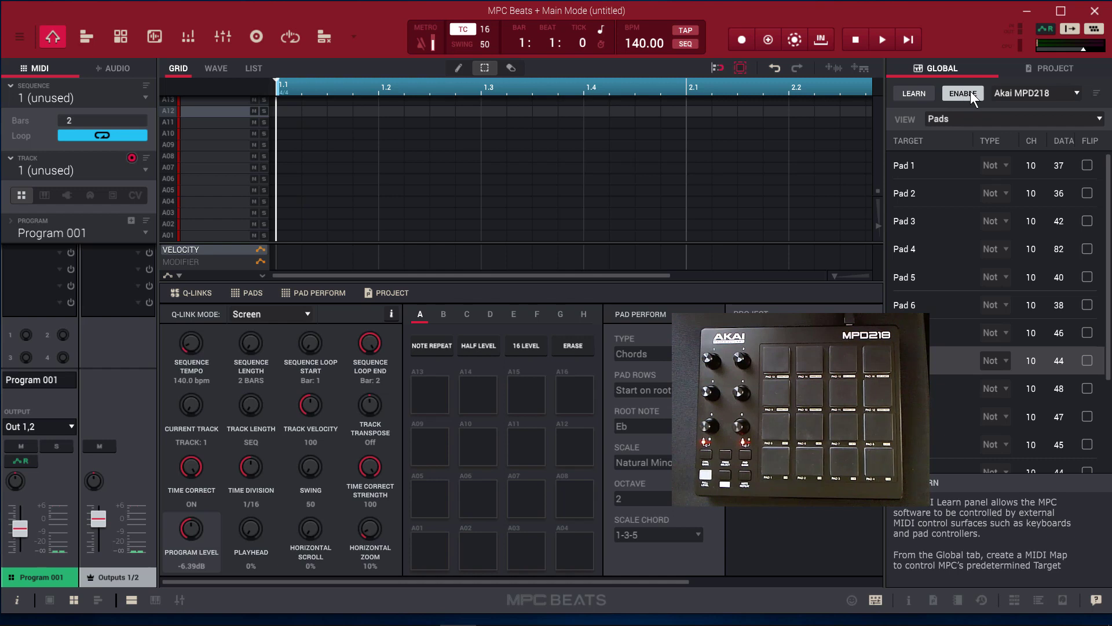
- Switch the mapping view from Pads to Q-Links to list the knob mappings
{"action": "scroll", "coordinate": [1002, 249], "scroll_direction": "down", "scroll_amount": 3}
{"action": "scroll", "coordinate": [982, 255], "scroll_direction": "up", "scroll_amount": 3}
{"action": "left_click", "coordinate": [965, 120]}
{"action": "left_click", "coordinate": [965, 120]}
{"action": "left_click", "coordinate": [973, 116]}
{"action": "left_click", "coordinate": [971, 193]}
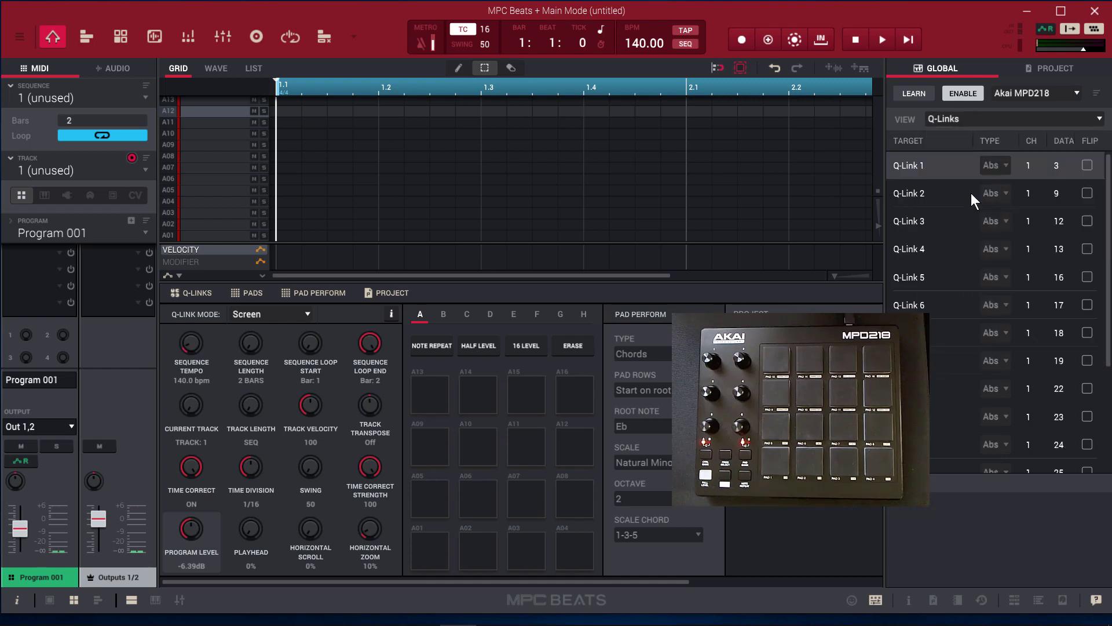
{"action": "scroll", "coordinate": [942, 203], "scroll_direction": "down", "scroll_amount": 3}
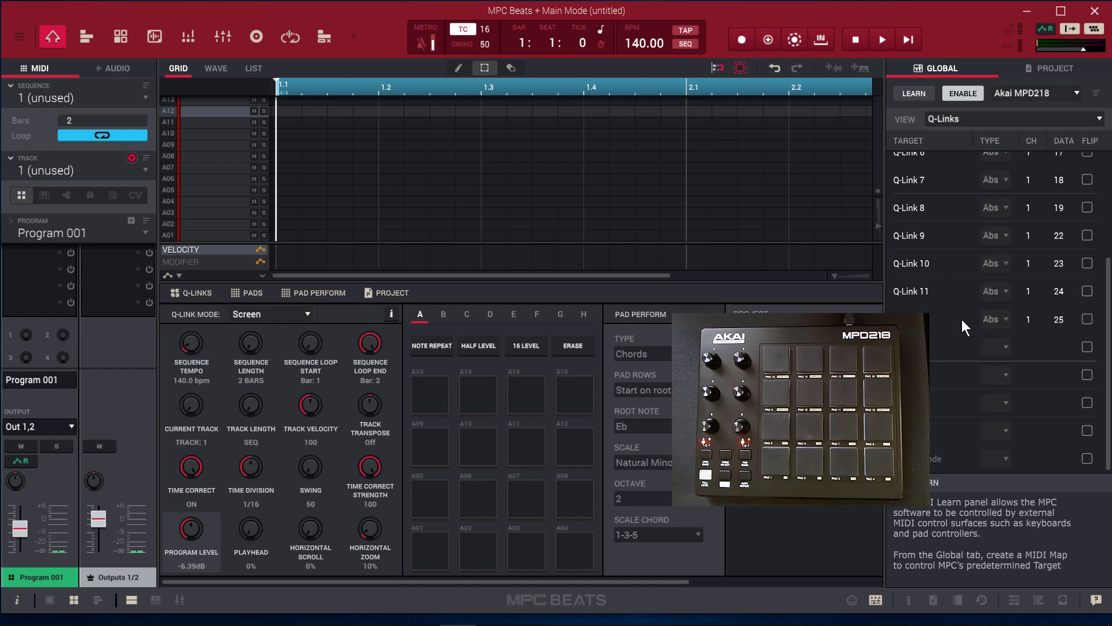
{"action": "scroll", "coordinate": [967, 232], "scroll_direction": "up", "scroll_amount": 3}
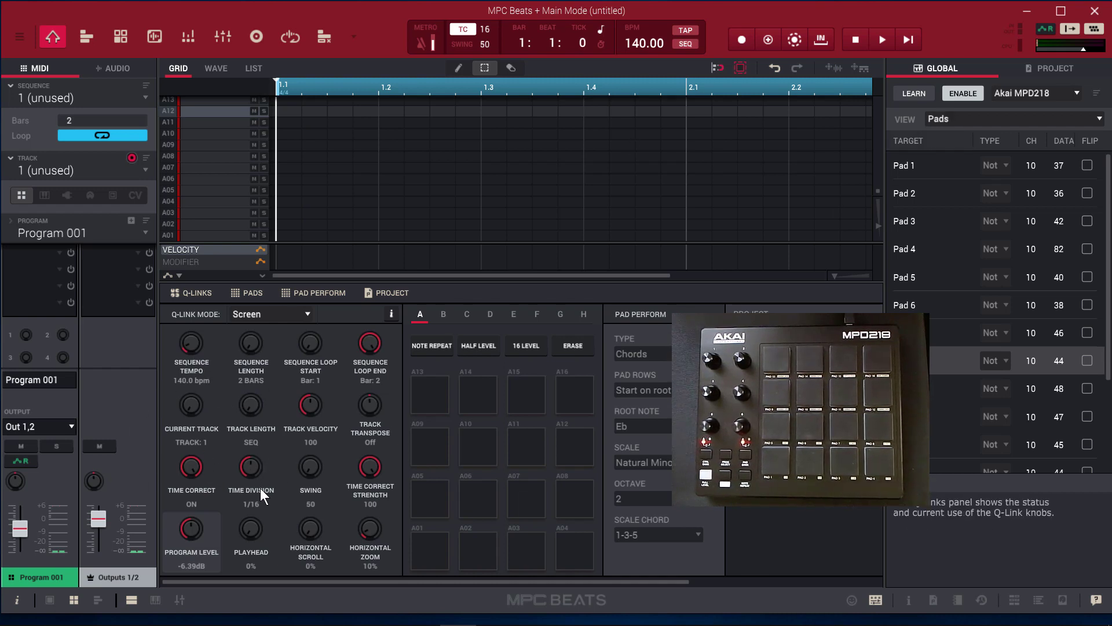
{"action": "left_click", "coordinate": [18, 41]}
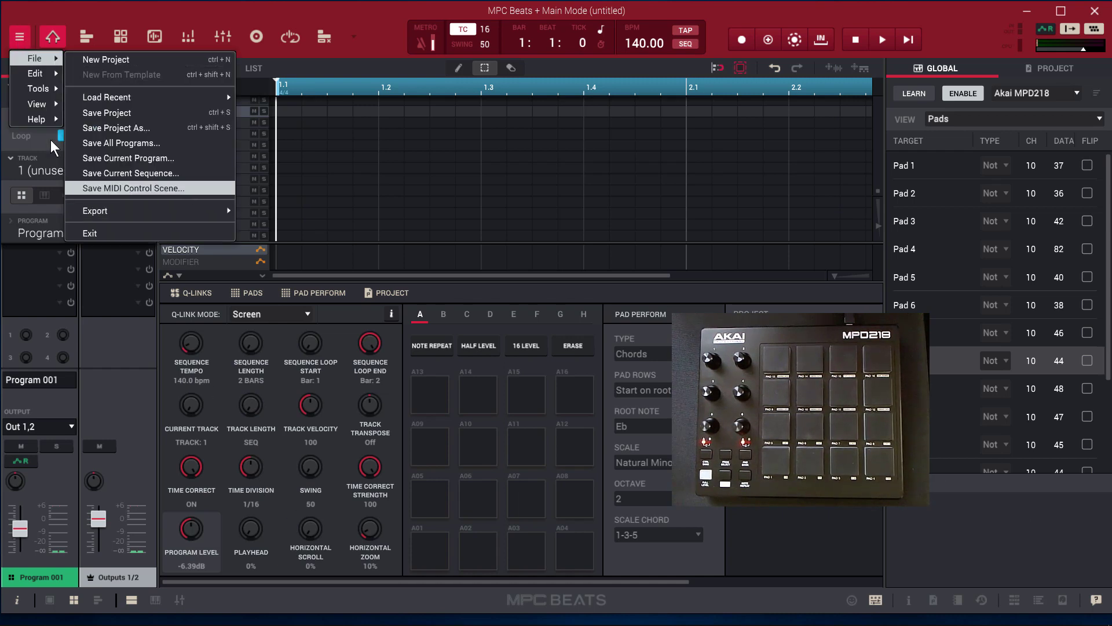
{"action": "mouse_move", "coordinate": [50, 70]}
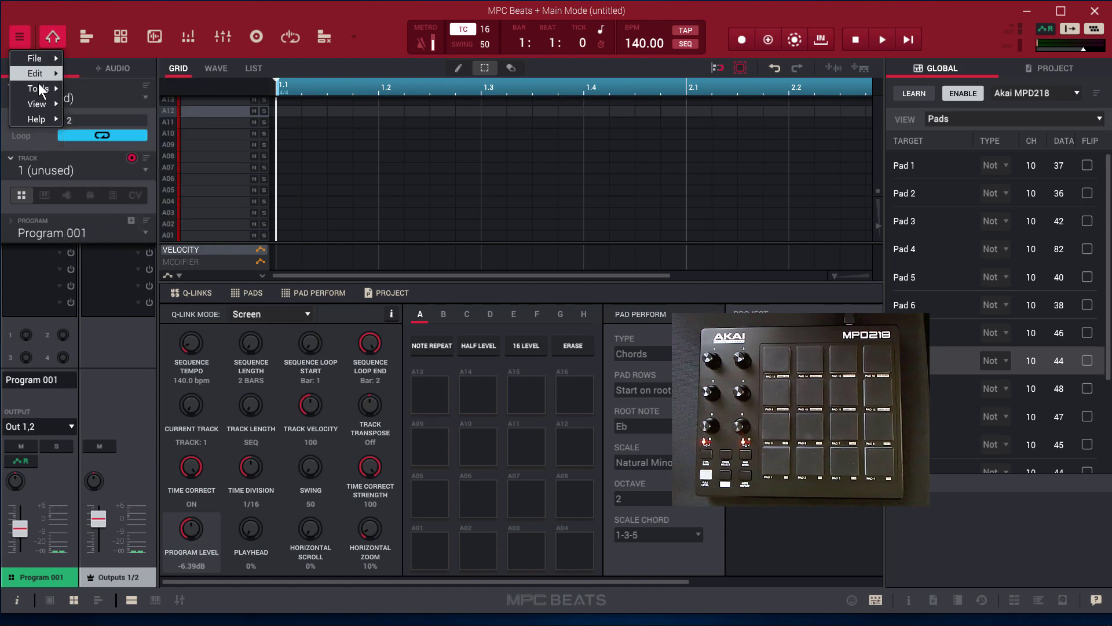
{"action": "left_click", "coordinate": [126, 371]}
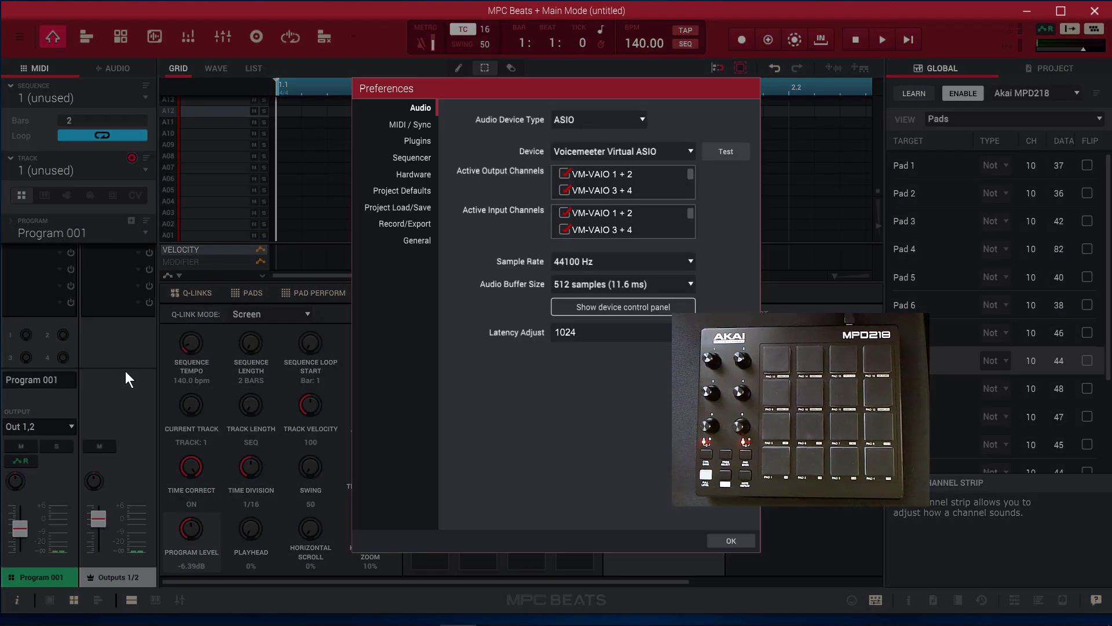
{"action": "left_click", "coordinate": [410, 125]}
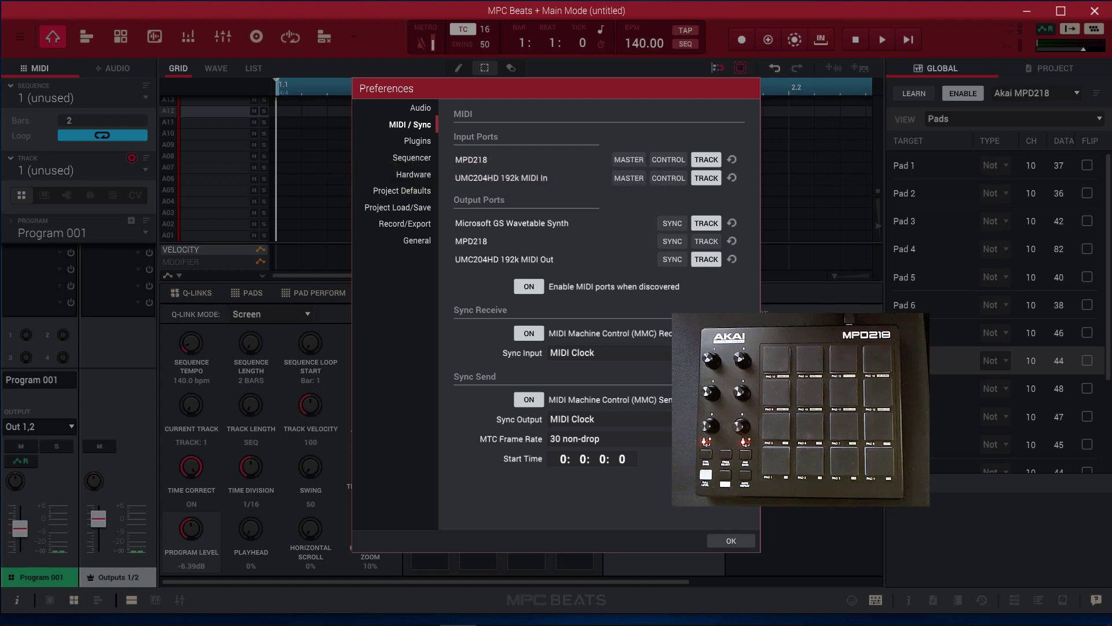
{"action": "left_click", "coordinate": [732, 540]}
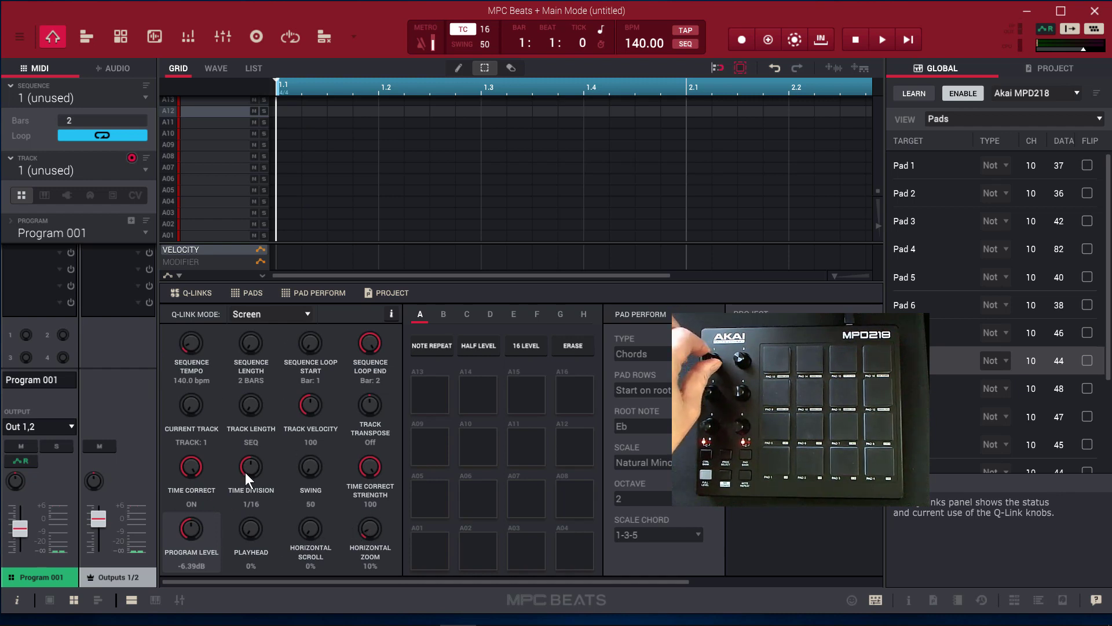
- Enable CONTROL on the MPD218 input port under Preferences > MIDI / Sync and confirm with OK
{"action": "left_click", "coordinate": [19, 35]}
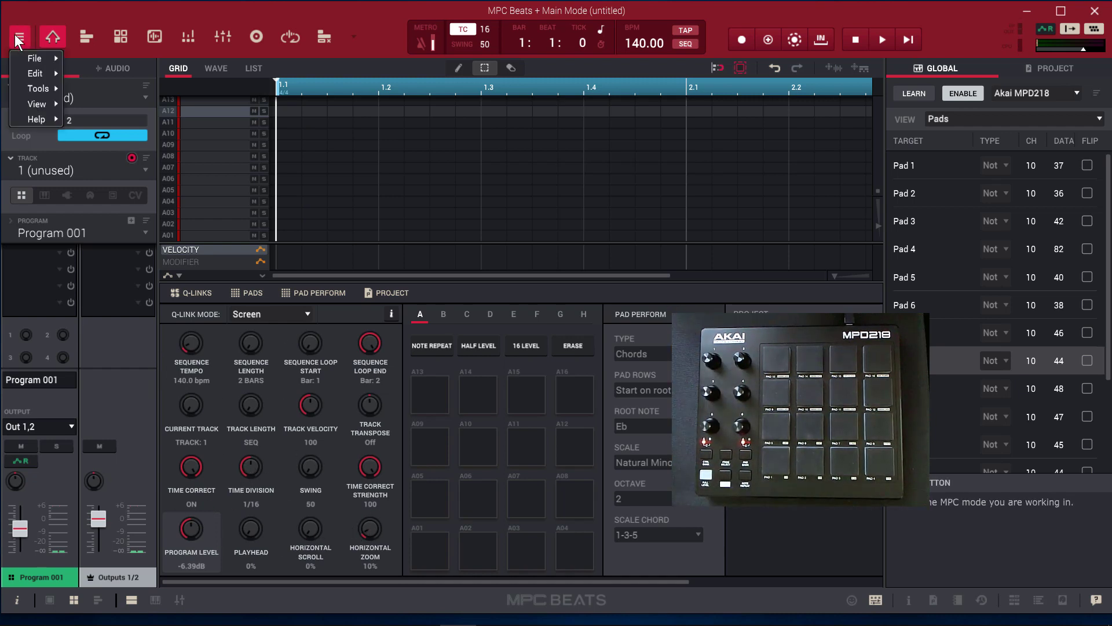
{"action": "mouse_move", "coordinate": [23, 71]}
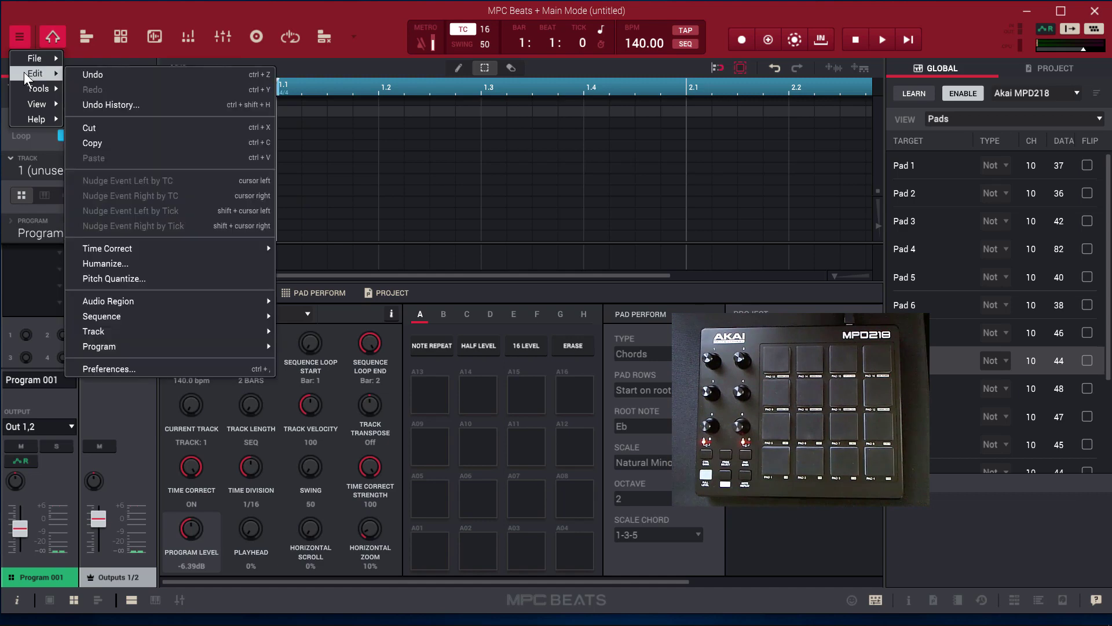
{"action": "left_click", "coordinate": [136, 369]}
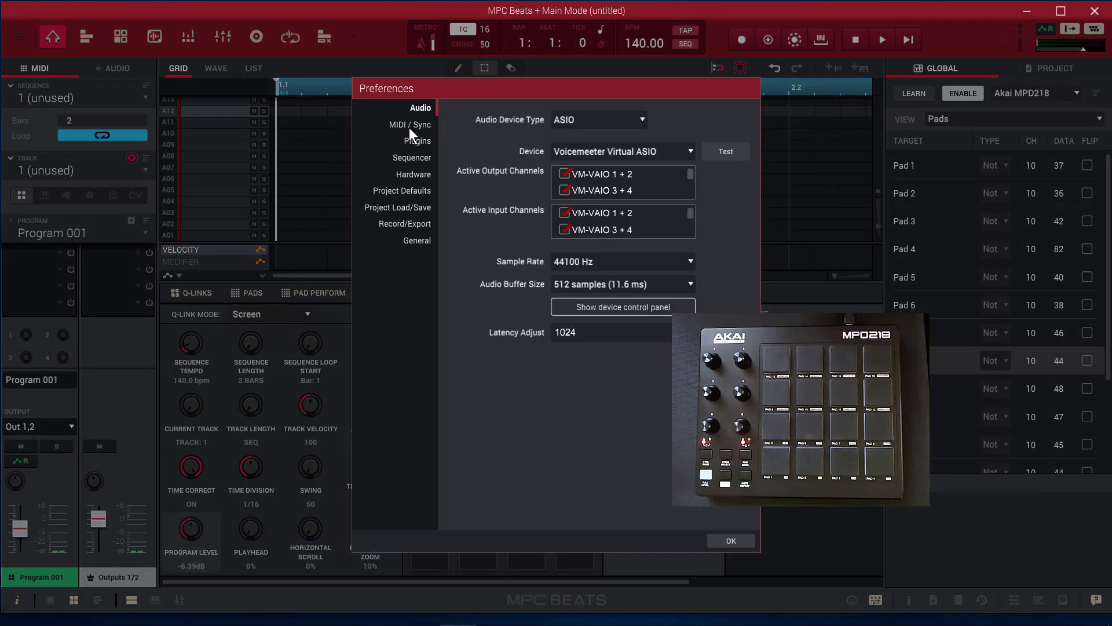
{"action": "left_click", "coordinate": [409, 126]}
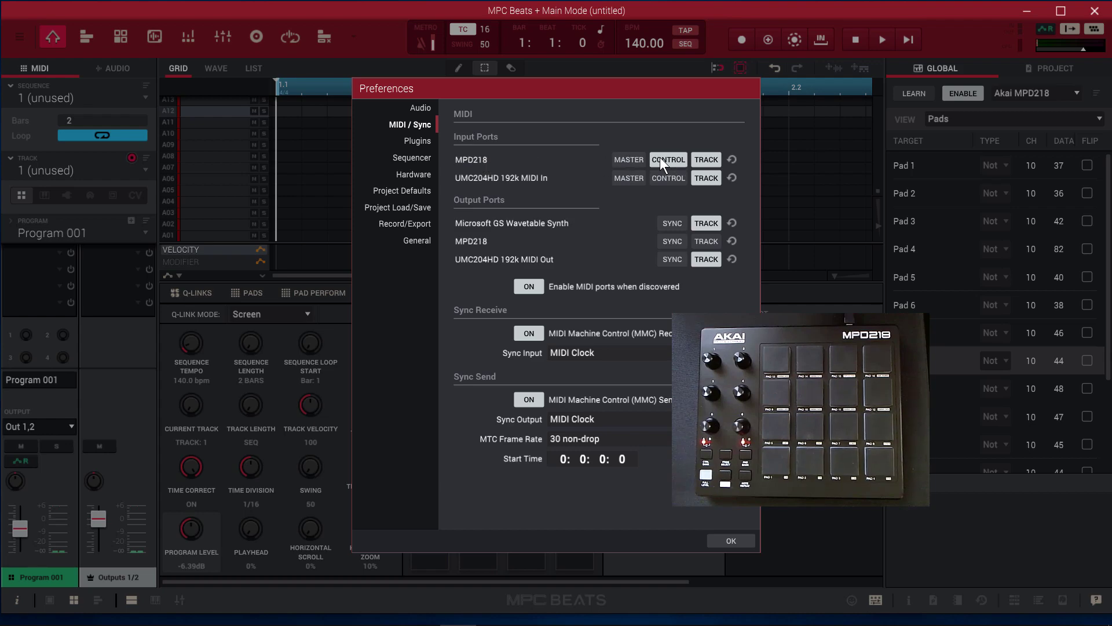
{"action": "left_click", "coordinate": [730, 540]}
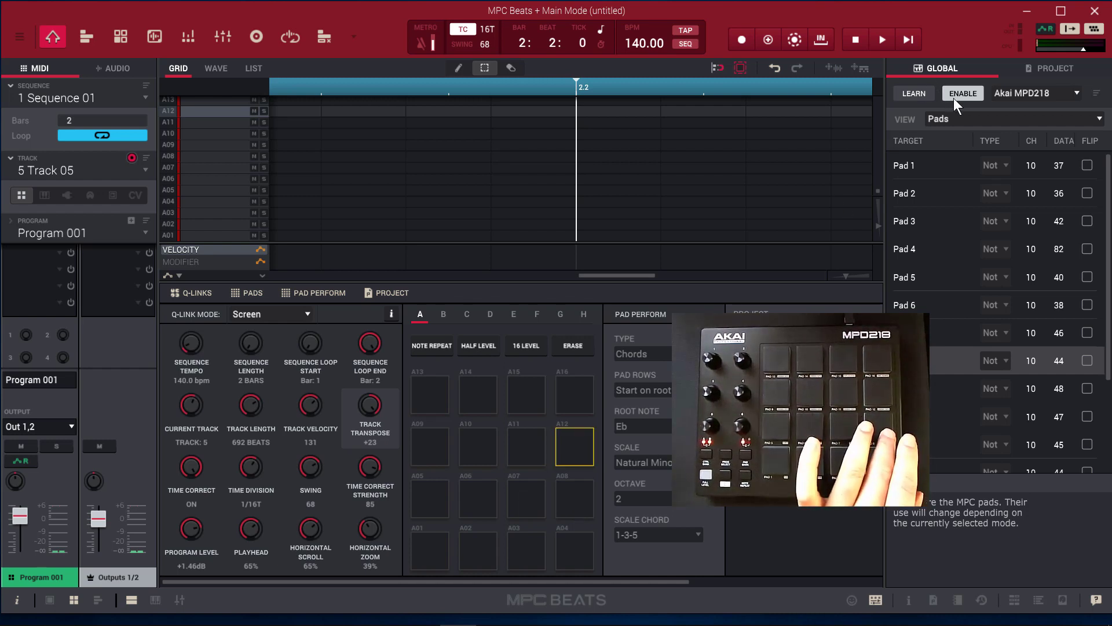
{"action": "left_click", "coordinate": [968, 95]}
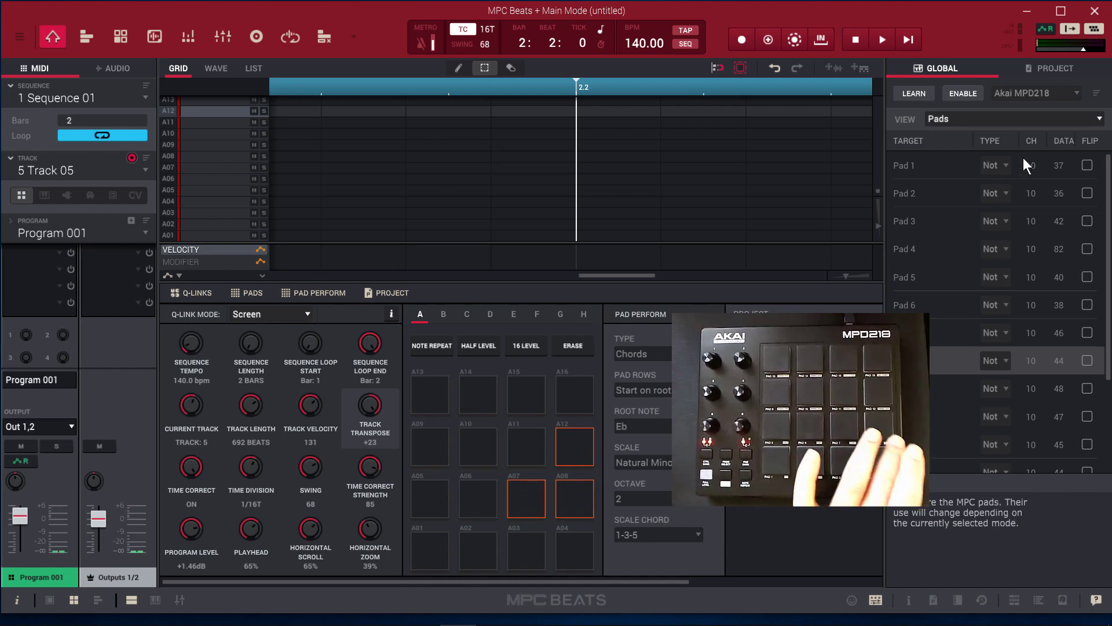
{"action": "left_click", "coordinate": [971, 94]}
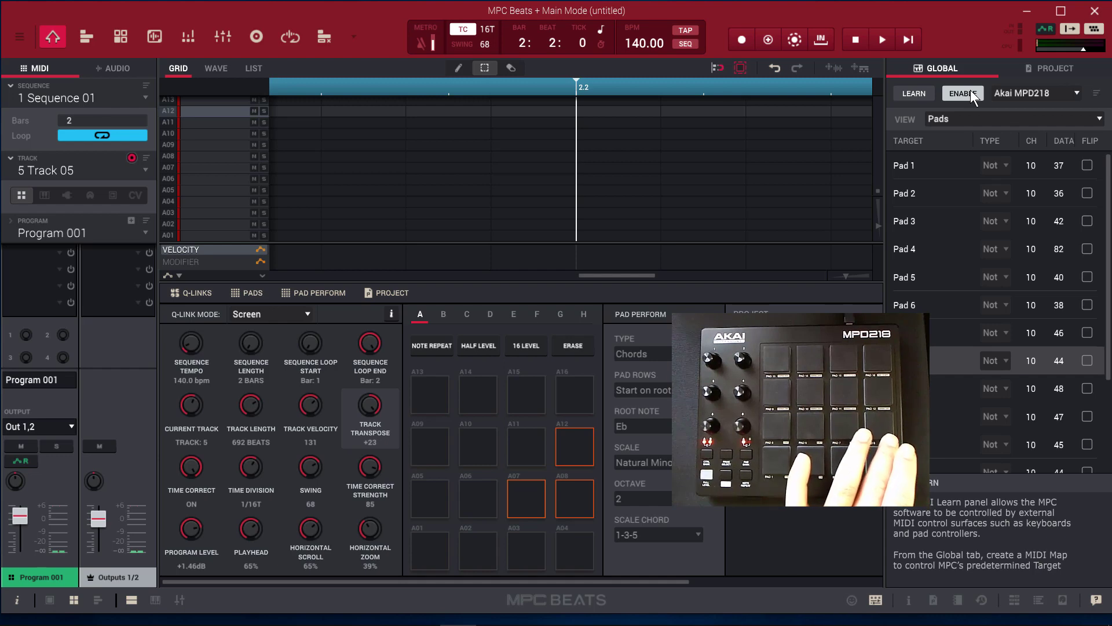
{"action": "left_click", "coordinate": [18, 39]}
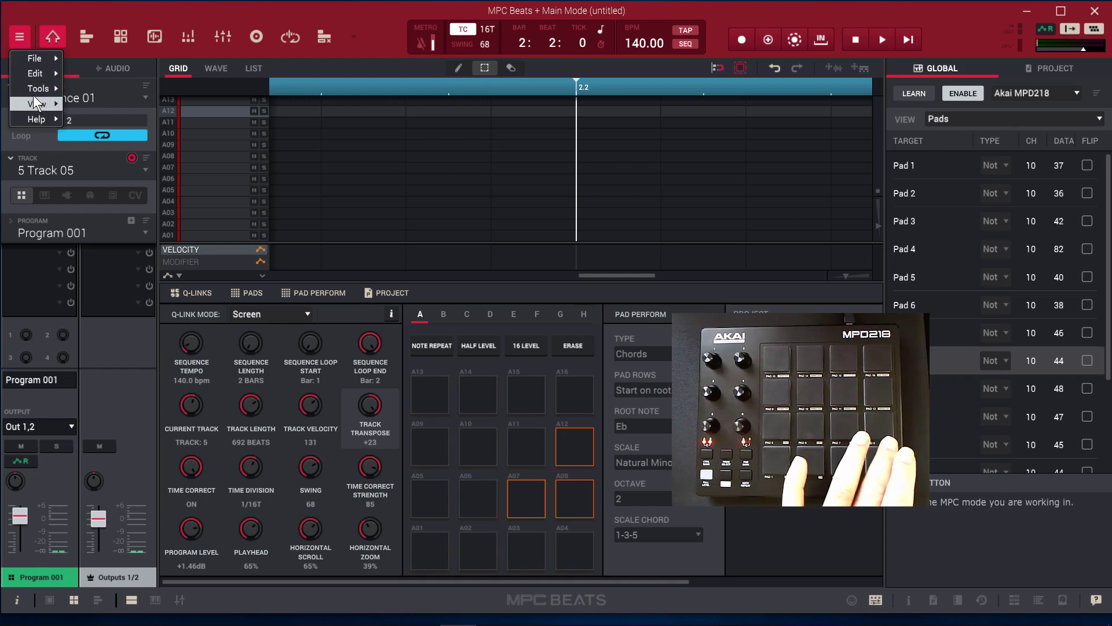
{"action": "mouse_move", "coordinate": [37, 71]}
{"action": "left_click", "coordinate": [129, 368]}
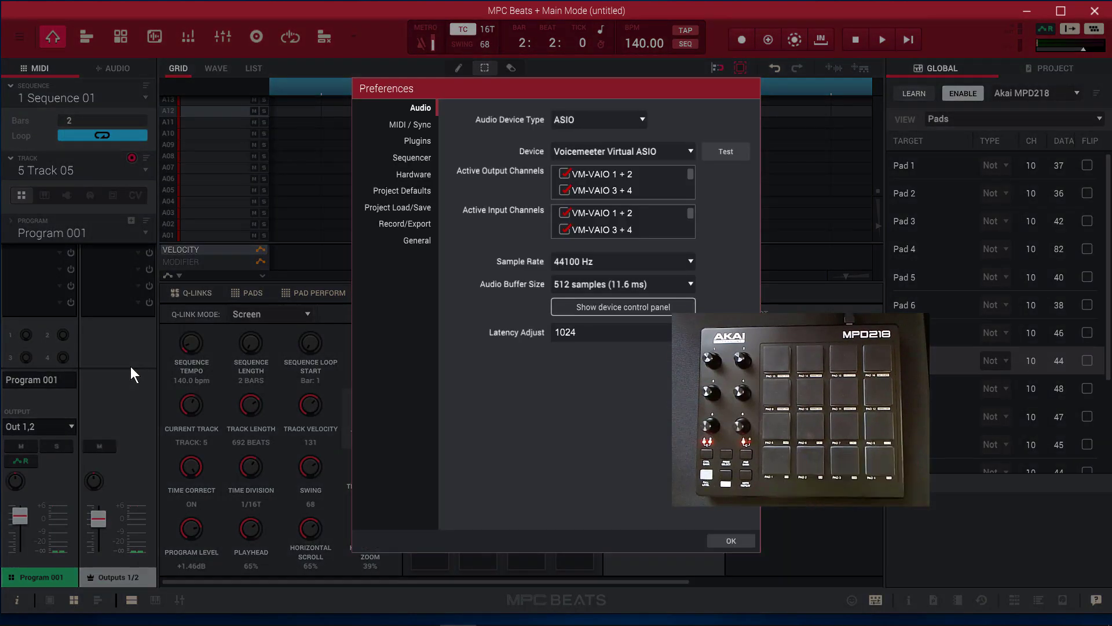
{"action": "left_click", "coordinate": [395, 127]}
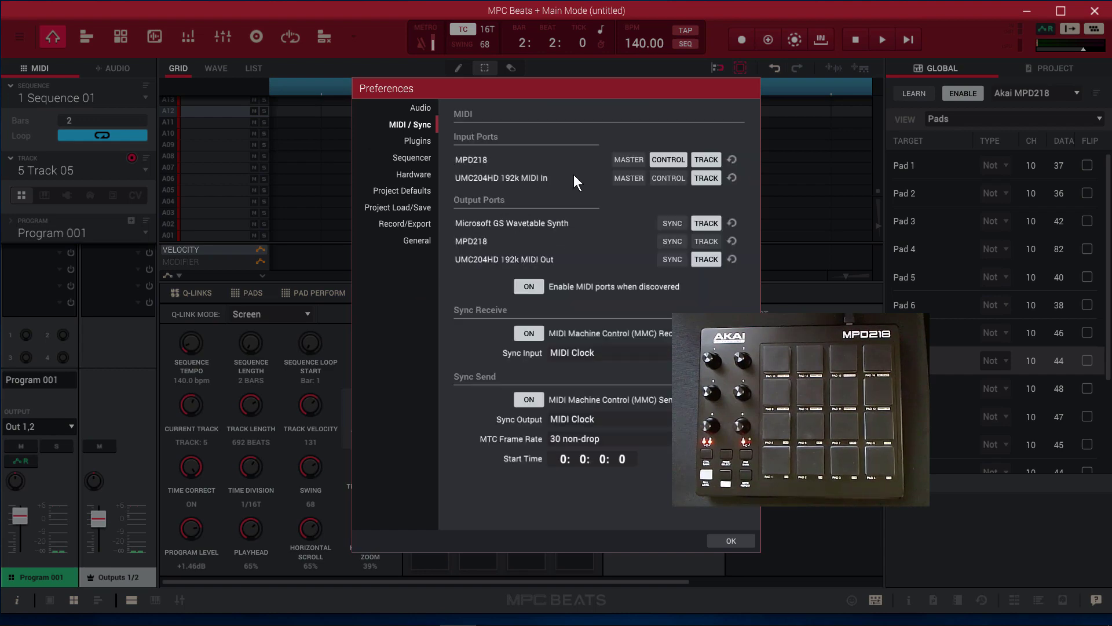
{"action": "left_click", "coordinate": [735, 538]}
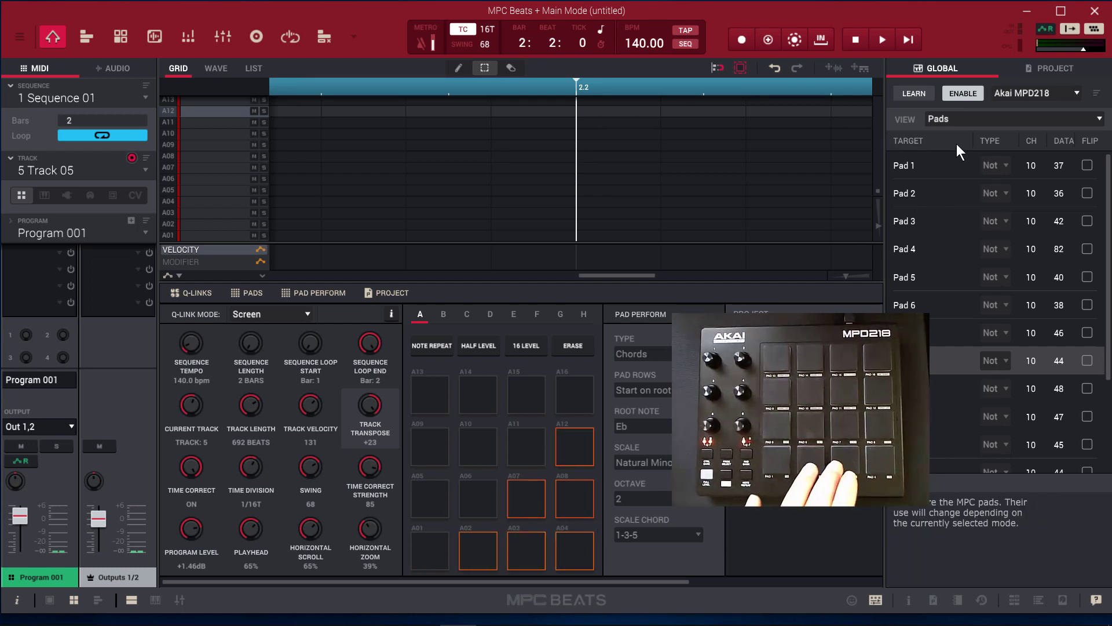
{"action": "left_click", "coordinate": [973, 92]}
{"action": "left_click", "coordinate": [1029, 92]}
{"action": "left_click", "coordinate": [1029, 91]}
{"action": "left_click", "coordinate": [975, 92]}
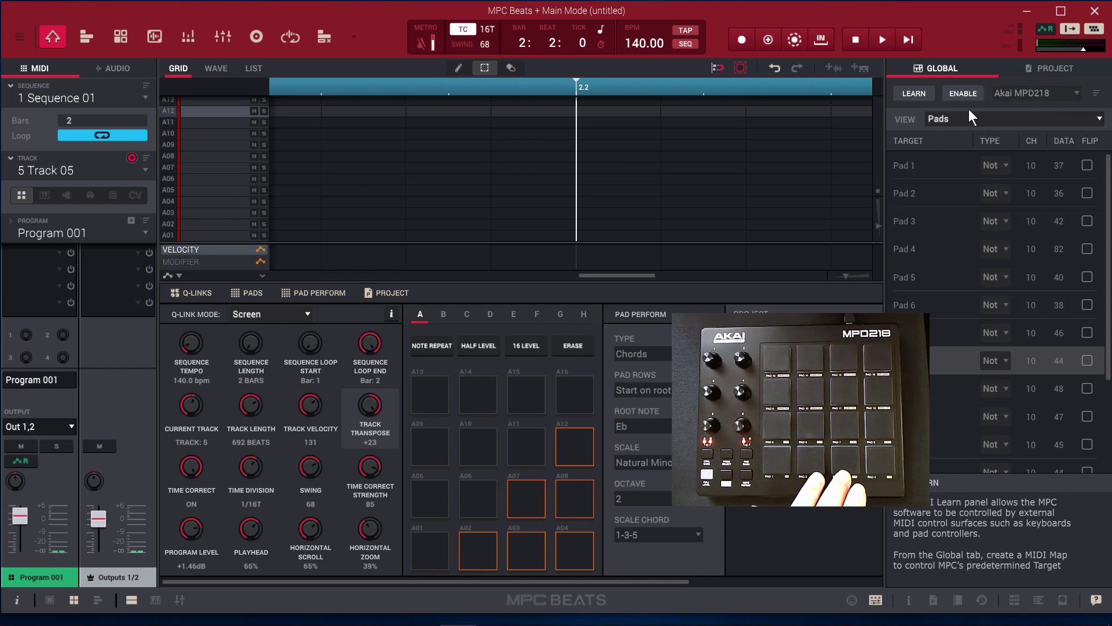
- Start a new project from the empty template, choosing Don't Save for the old project
{"action": "left_click", "coordinate": [968, 95]}
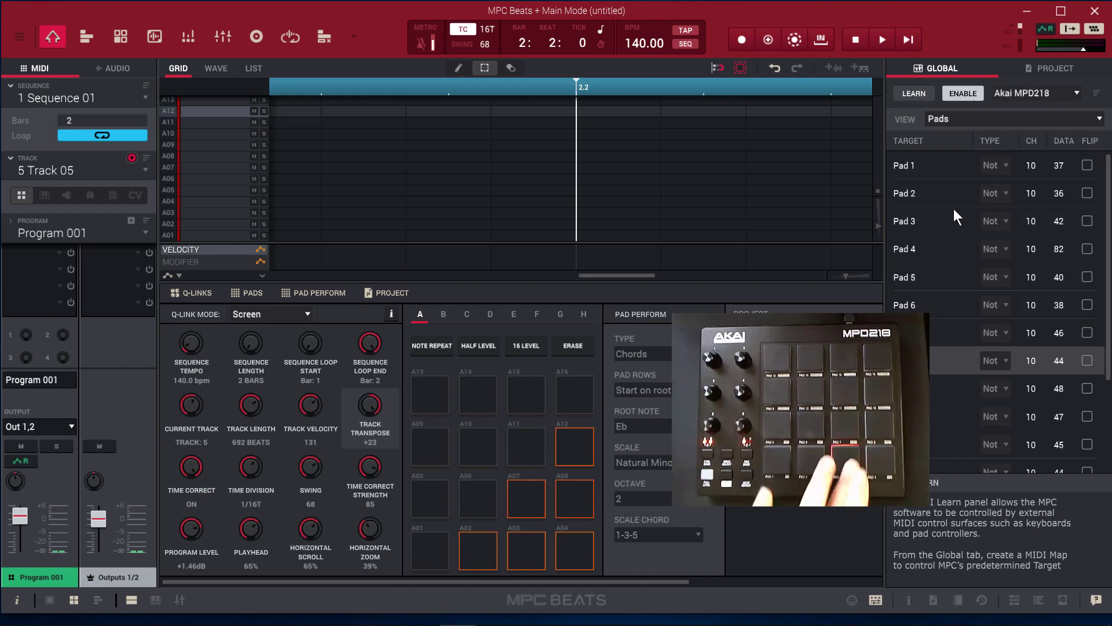
{"action": "left_click", "coordinate": [21, 36]}
{"action": "mouse_move", "coordinate": [27, 59]}
{"action": "left_click", "coordinate": [111, 61]}
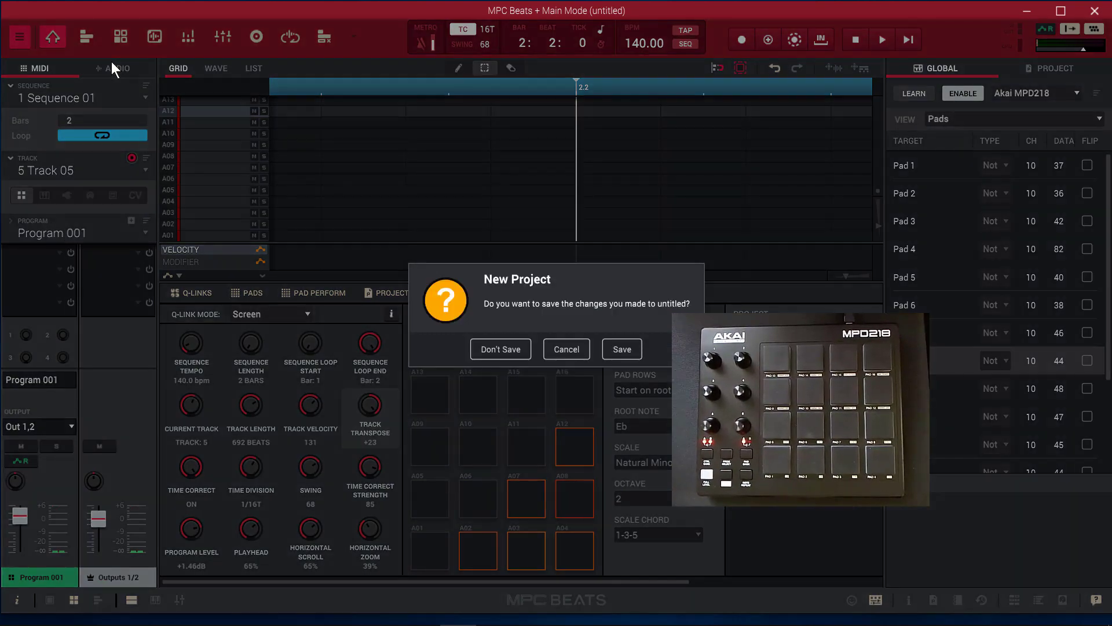
{"action": "left_click", "coordinate": [496, 350]}
{"action": "left_click", "coordinate": [857, 520]}
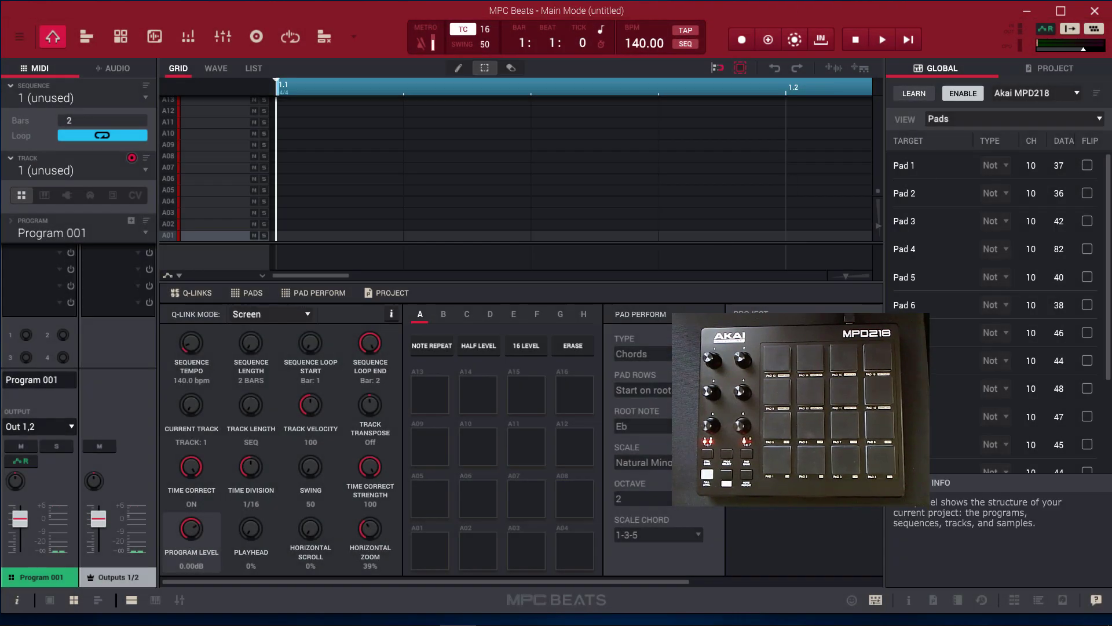
{"action": "left_click", "coordinate": [19, 35]}
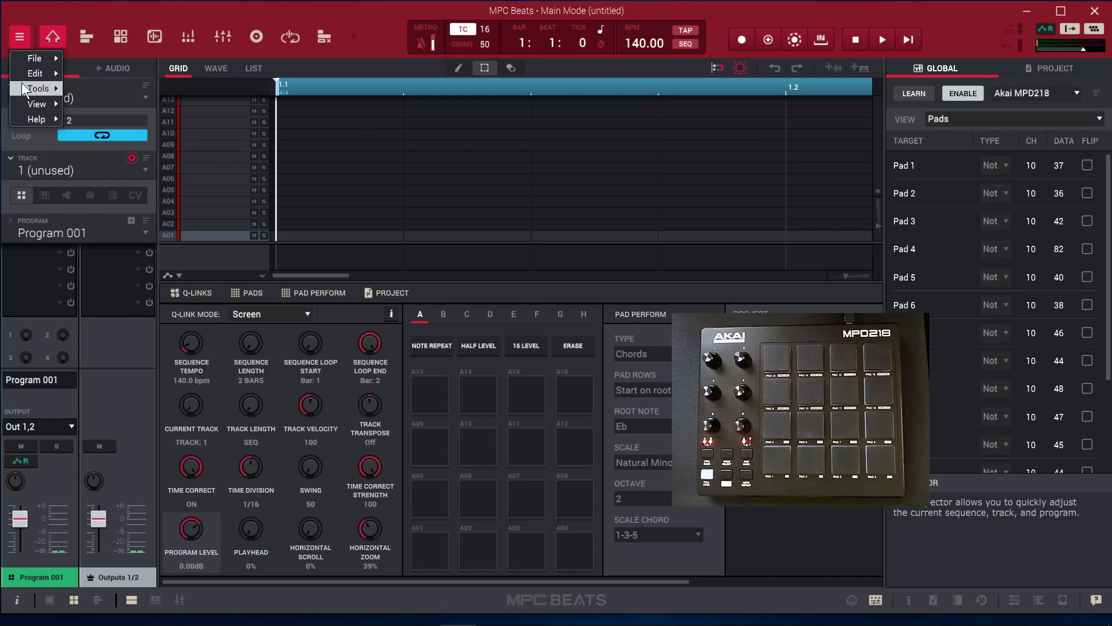
{"action": "mouse_move", "coordinate": [41, 73]}
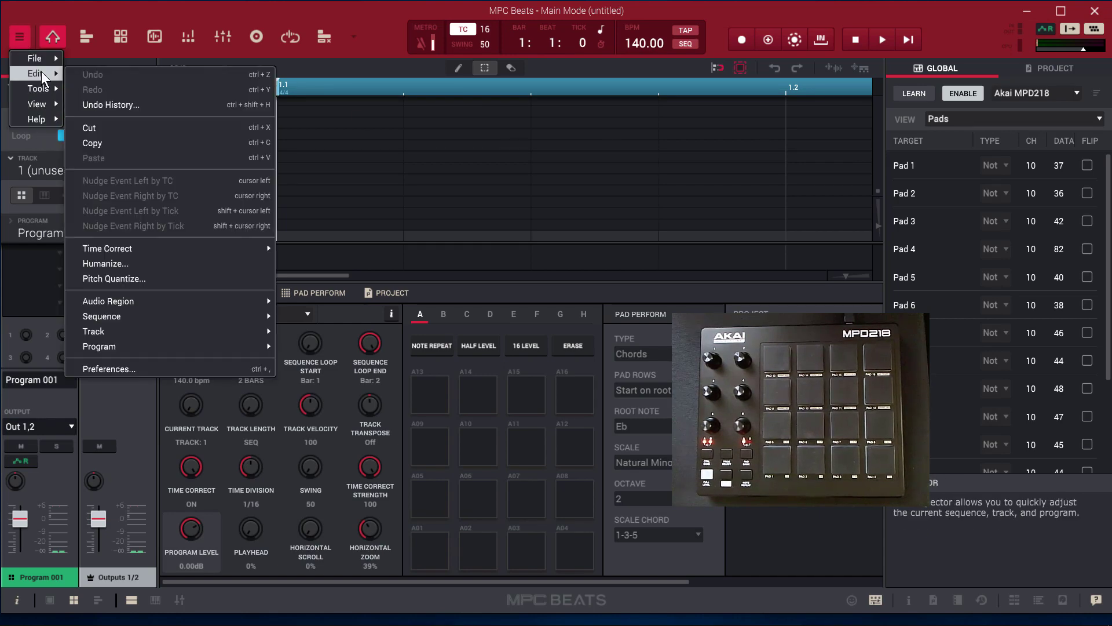
{"action": "left_click", "coordinate": [143, 366]}
{"action": "left_click", "coordinate": [428, 128]}
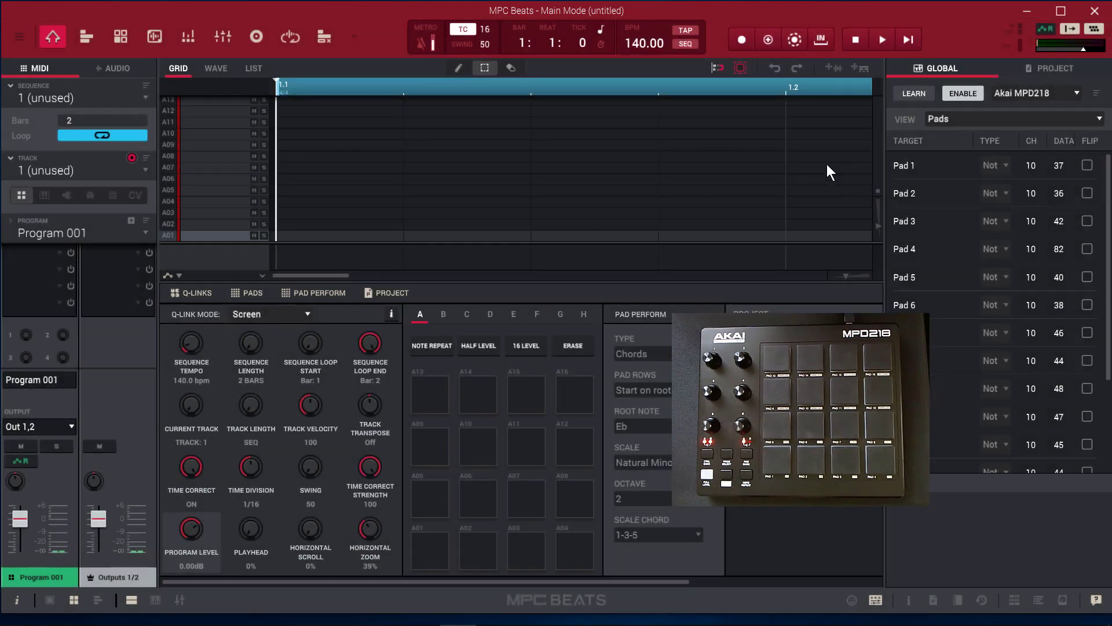
{"action": "left_click", "coordinate": [731, 541]}
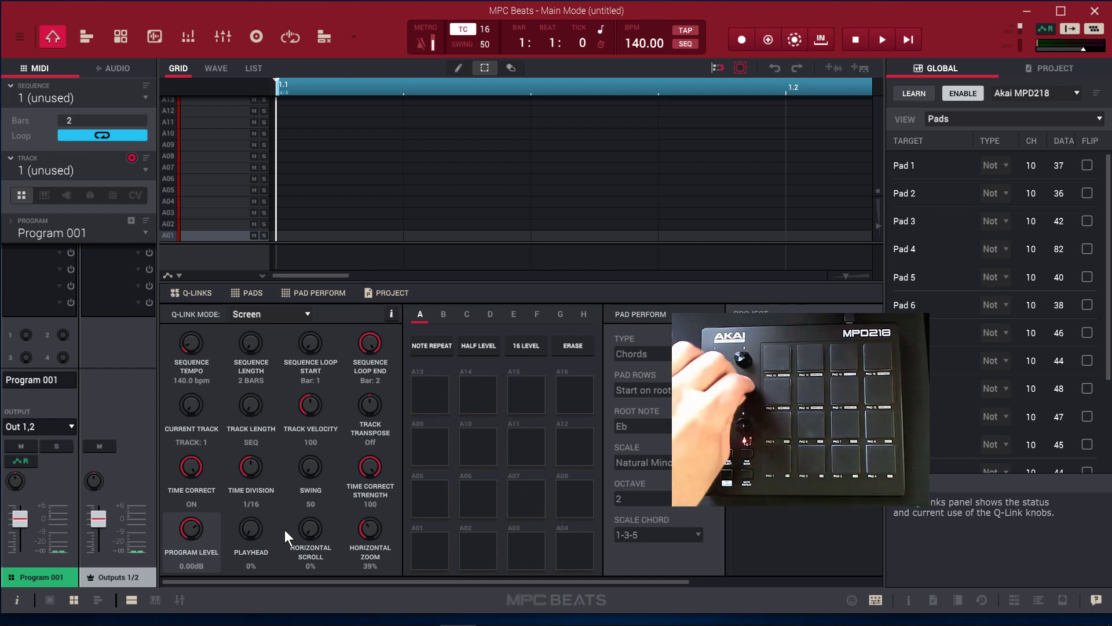
- Verify CONTROL is on for the MPD218 input in Preferences > MIDI / Sync, then click OK
{"action": "left_click", "coordinate": [20, 37]}
{"action": "mouse_move", "coordinate": [43, 71]}
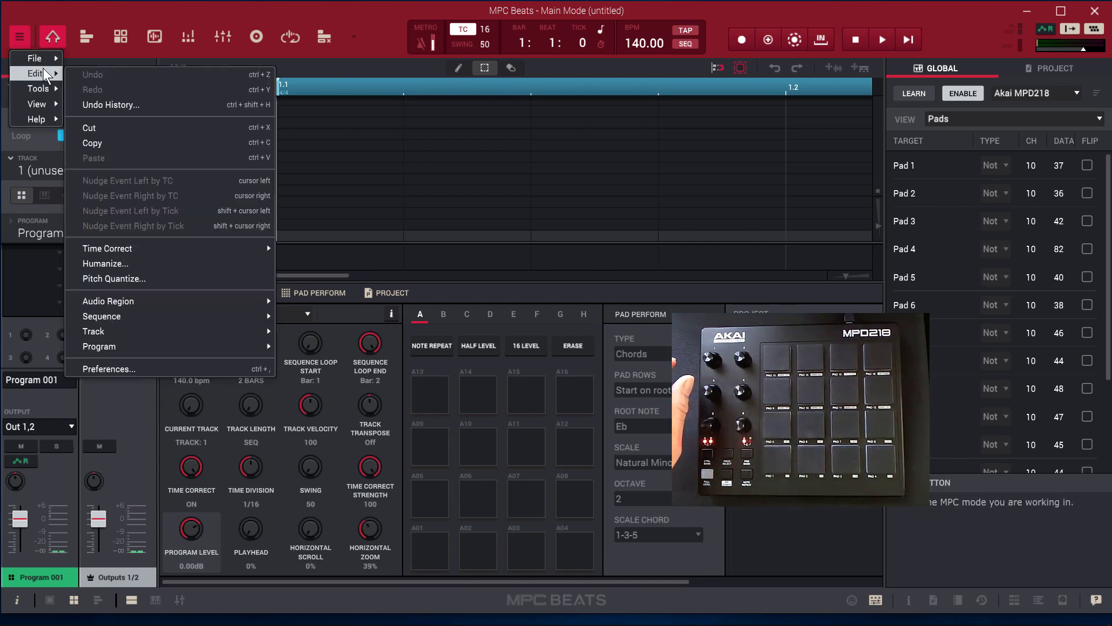
{"action": "left_click", "coordinate": [165, 368]}
{"action": "left_click", "coordinate": [418, 125]}
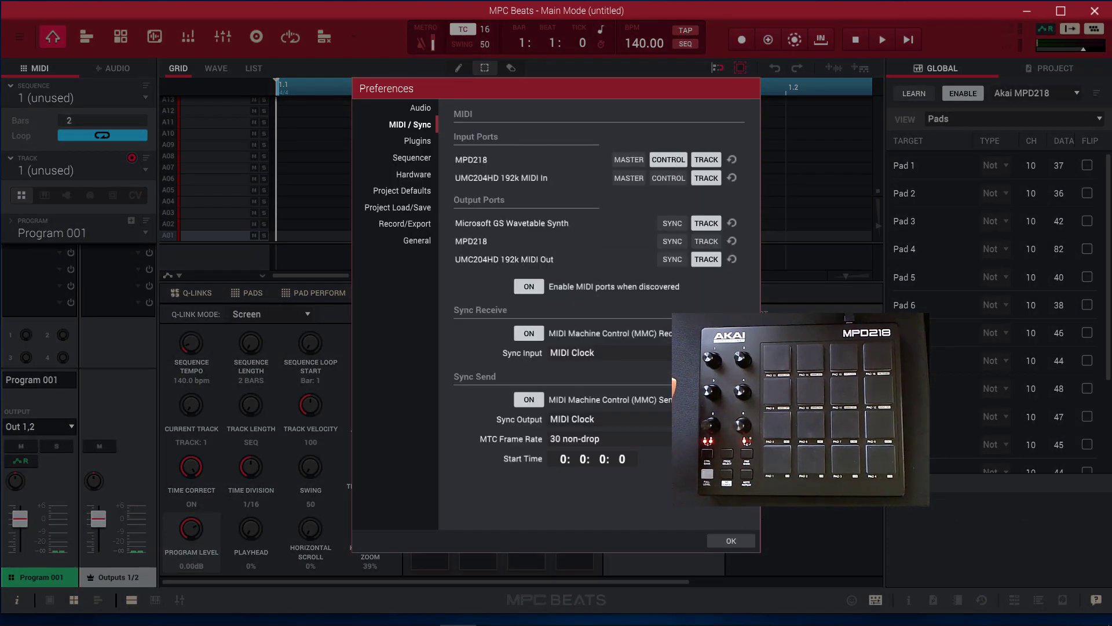
{"action": "left_click", "coordinate": [742, 540]}
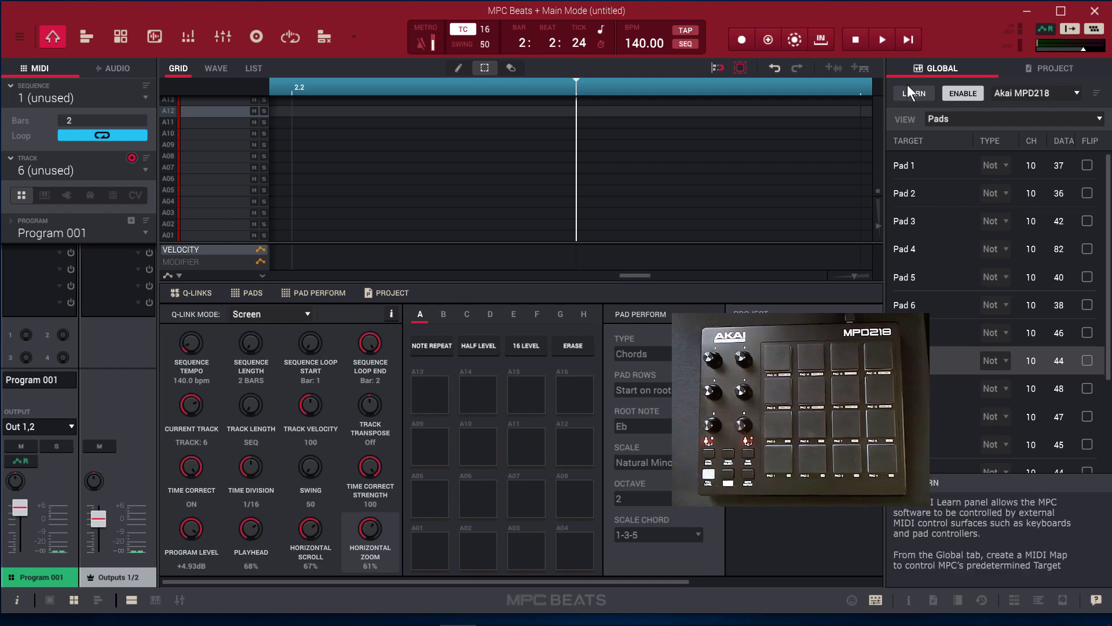
- Create a new empty MIDI map, select Pad 1 and turn on LEARN
{"action": "left_click", "coordinate": [1098, 93]}
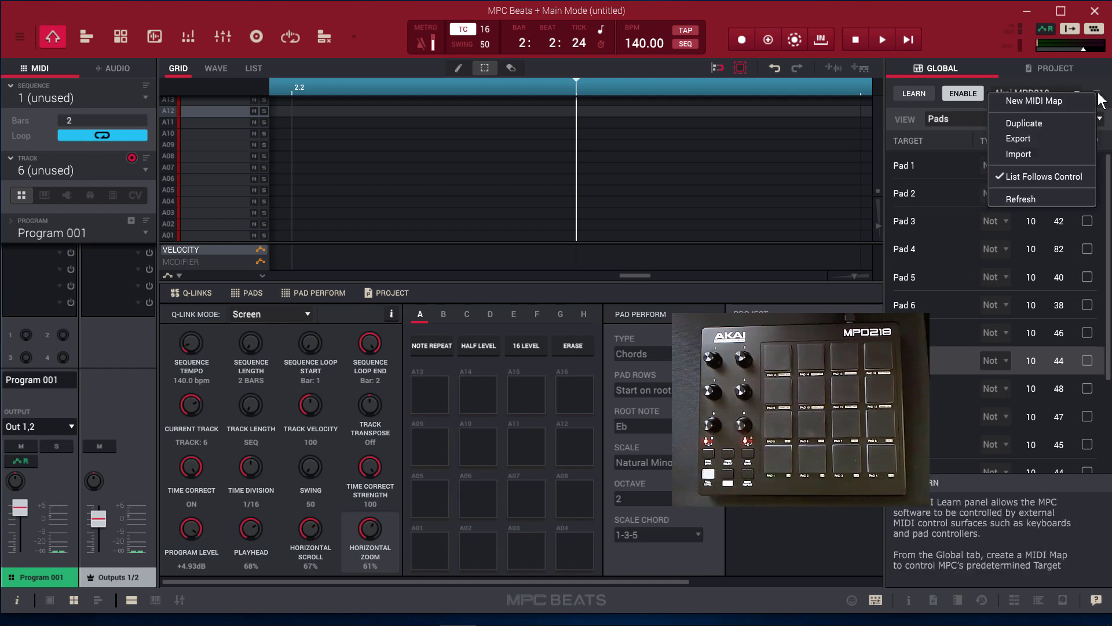
{"action": "left_click", "coordinate": [1069, 103]}
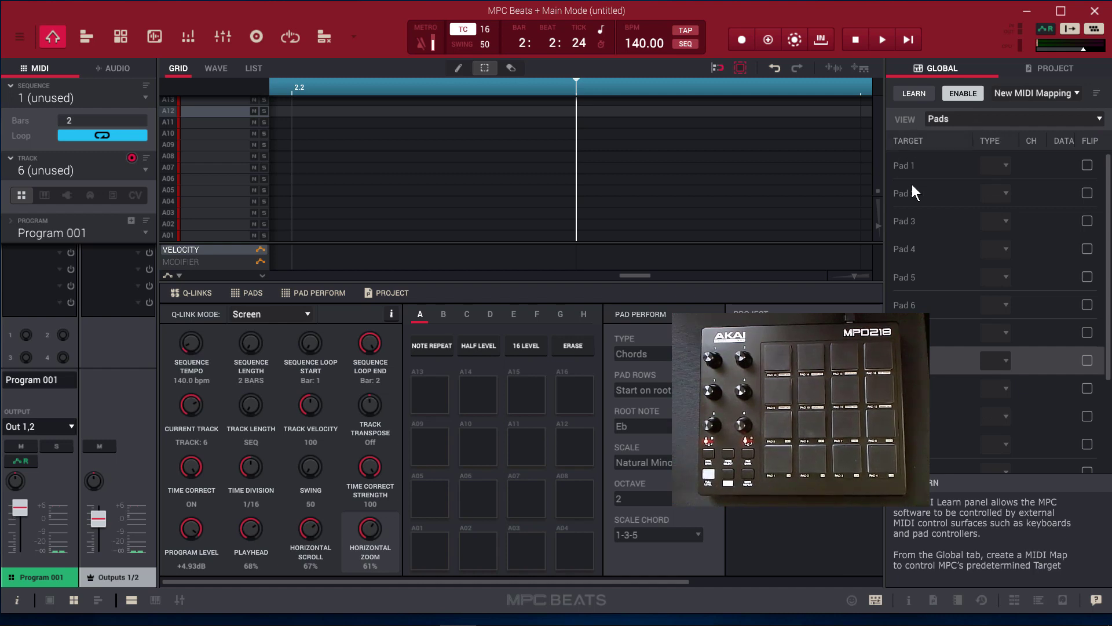
{"action": "left_click", "coordinate": [925, 168]}
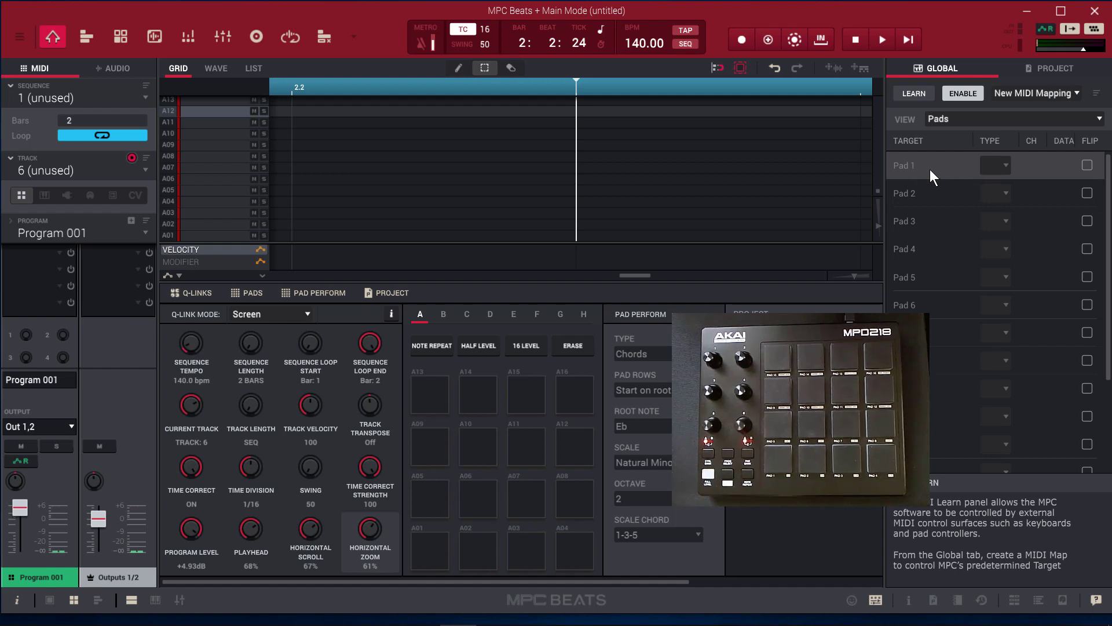
{"action": "left_click", "coordinate": [916, 93]}
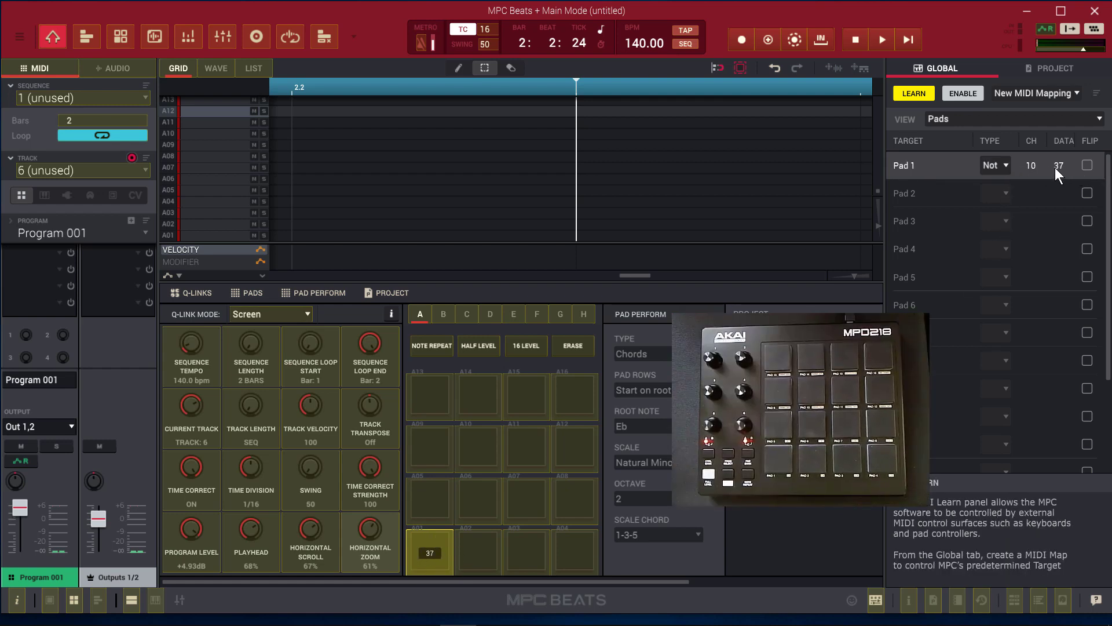
- Learn Pads 2 through 8 from the matching MPD218 hardware pads
{"action": "left_click", "coordinate": [920, 193]}
{"action": "left_click", "coordinate": [927, 220]}
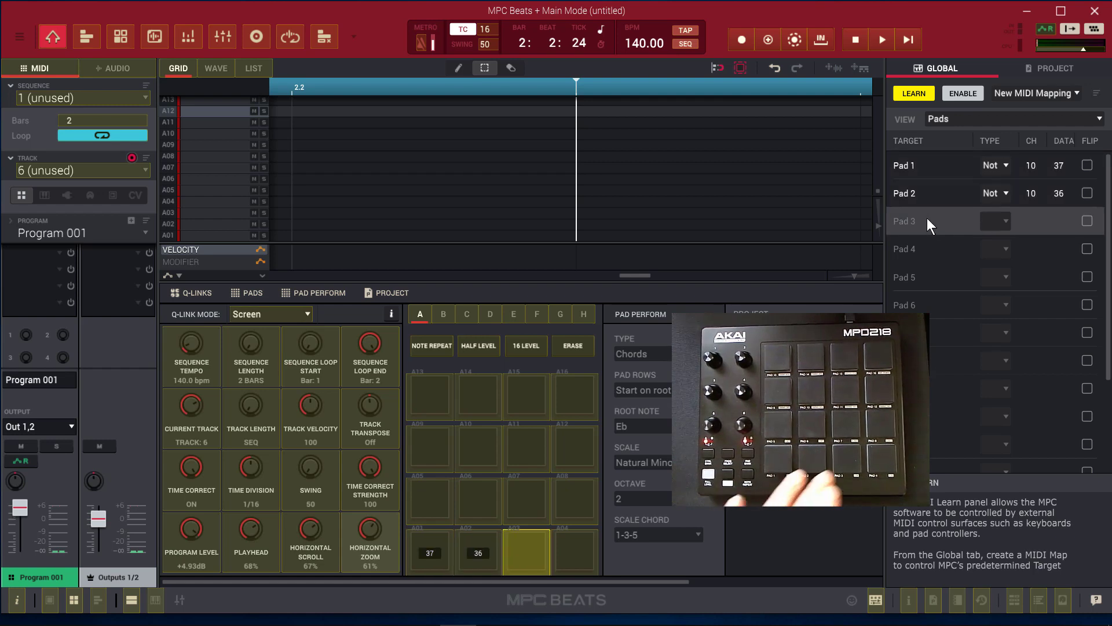
{"action": "left_click", "coordinate": [944, 240]}
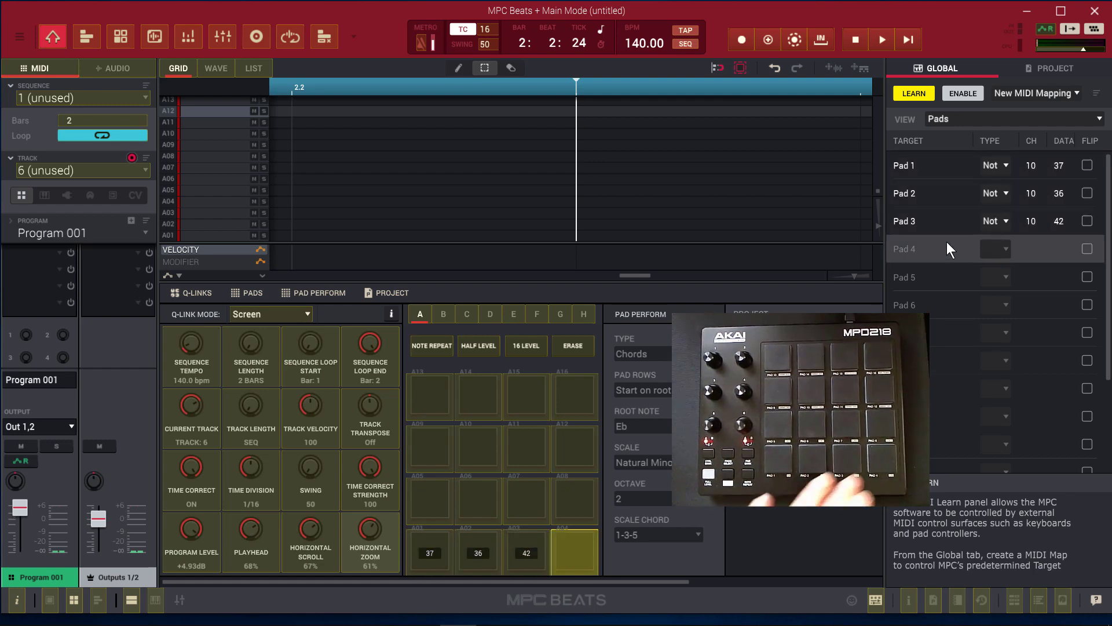
{"action": "left_click", "coordinate": [922, 277]}
{"action": "left_click", "coordinate": [933, 302]}
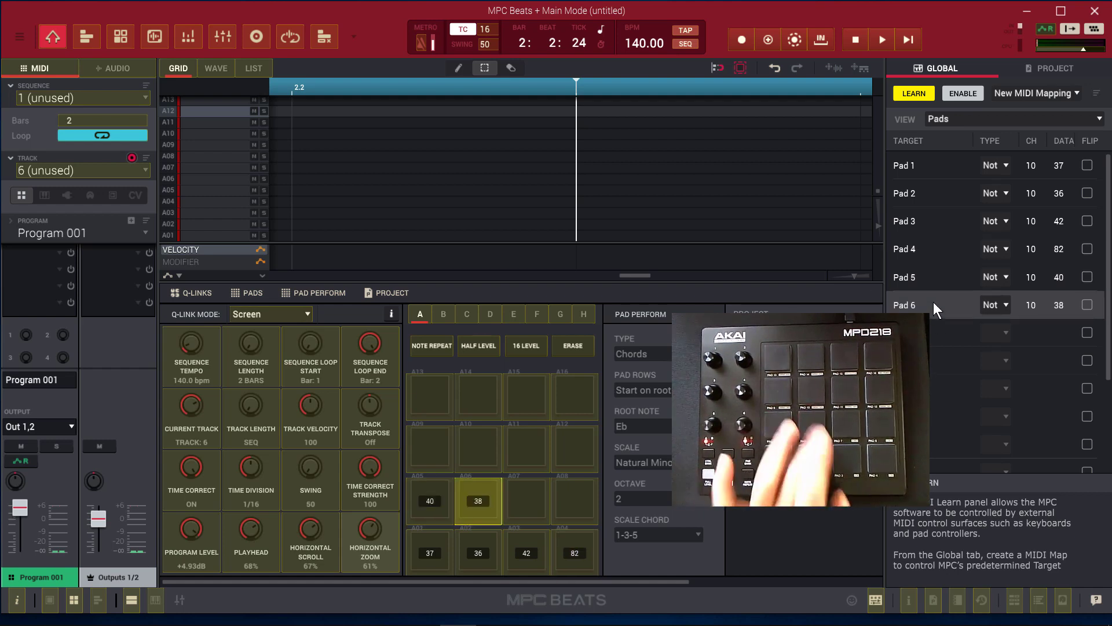
{"action": "left_click", "coordinate": [933, 331]}
{"action": "left_click", "coordinate": [941, 366]}
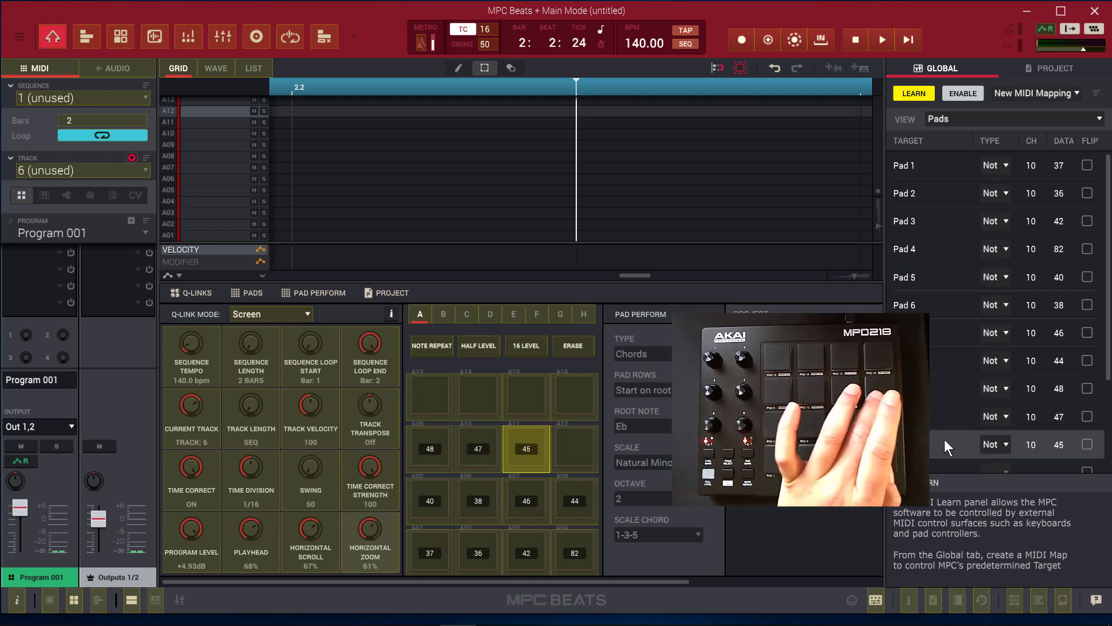
{"action": "scroll", "coordinate": [943, 422], "scroll_direction": "down", "scroll_amount": 3}
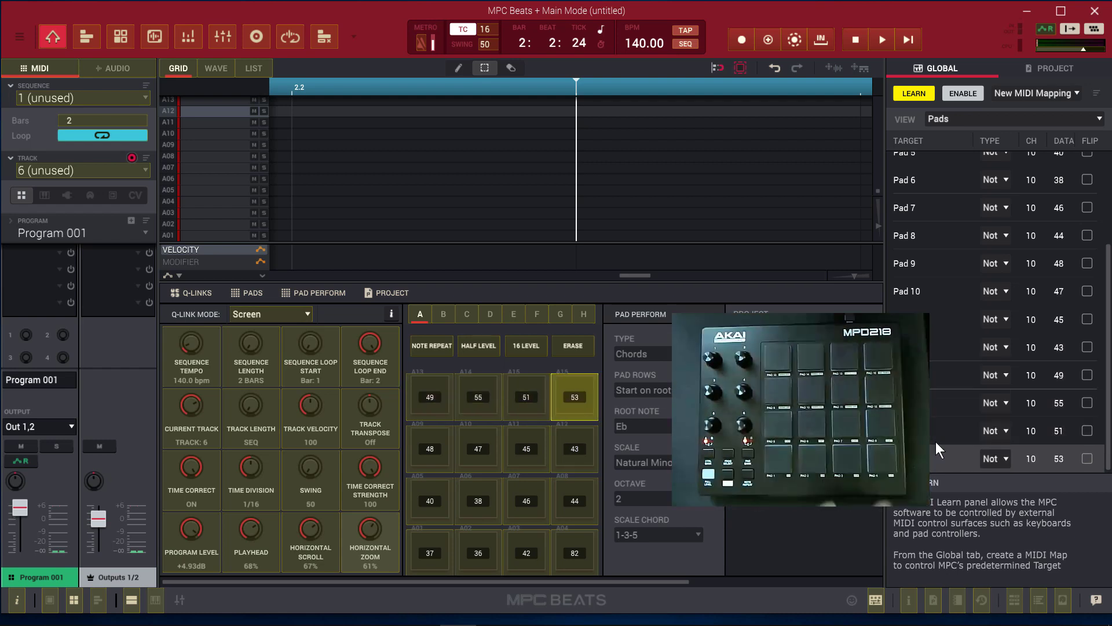
{"action": "scroll", "coordinate": [1008, 303], "scroll_direction": "up", "scroll_amount": 3}
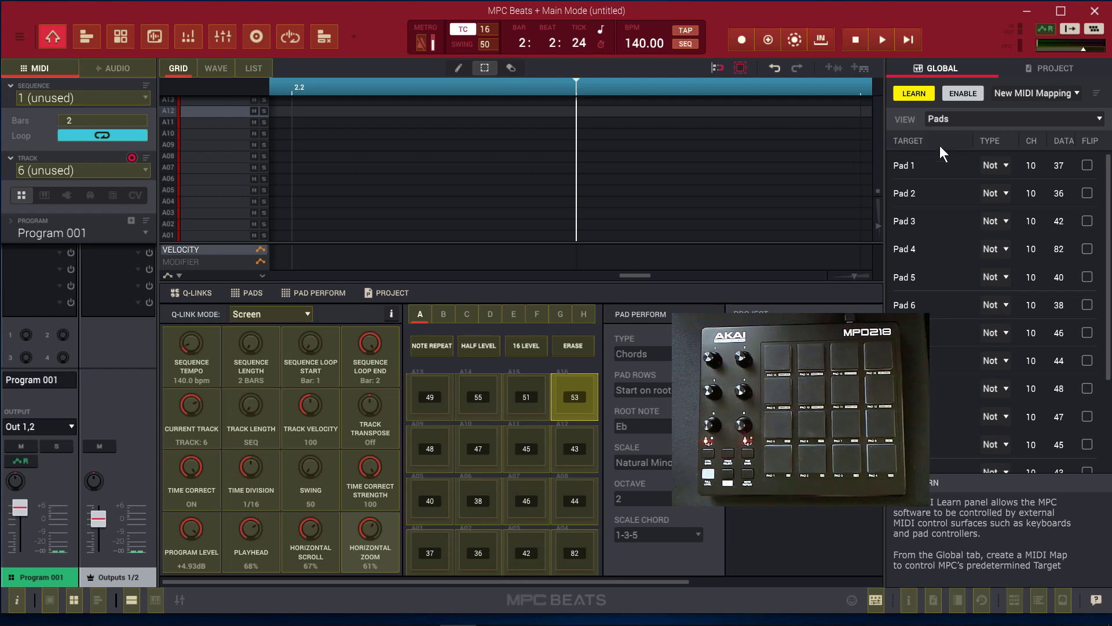
- Switch the new map's view to Q-Links and learn the Q-Link rows from the MPD218 knobs on channel 1
{"action": "left_click", "coordinate": [968, 118]}
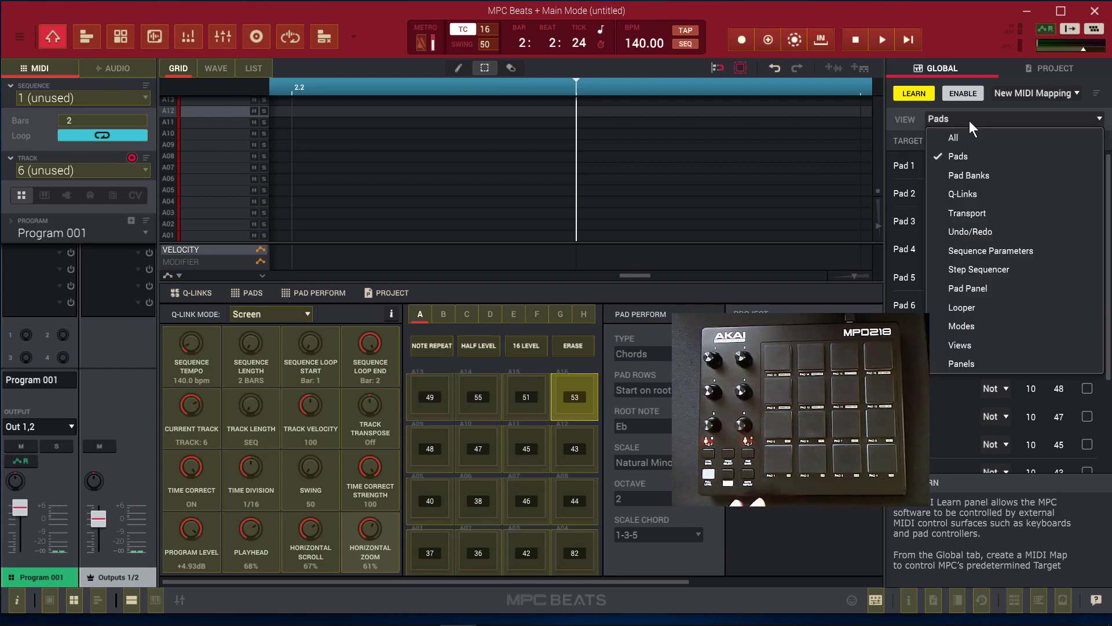
{"action": "left_click", "coordinate": [981, 191]}
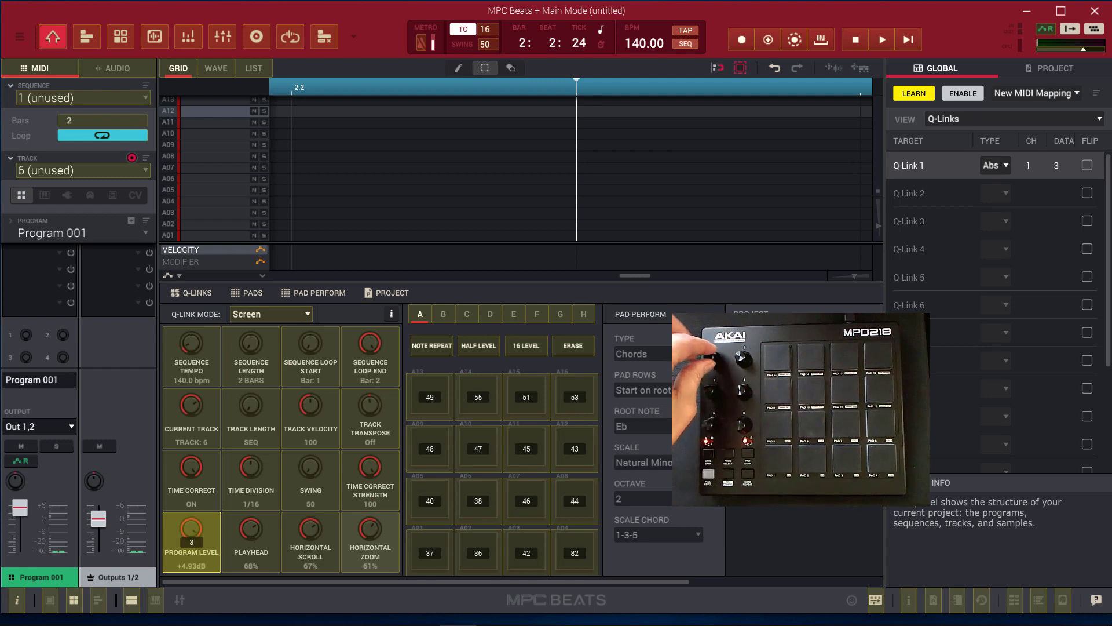
{"action": "left_click", "coordinate": [935, 194]}
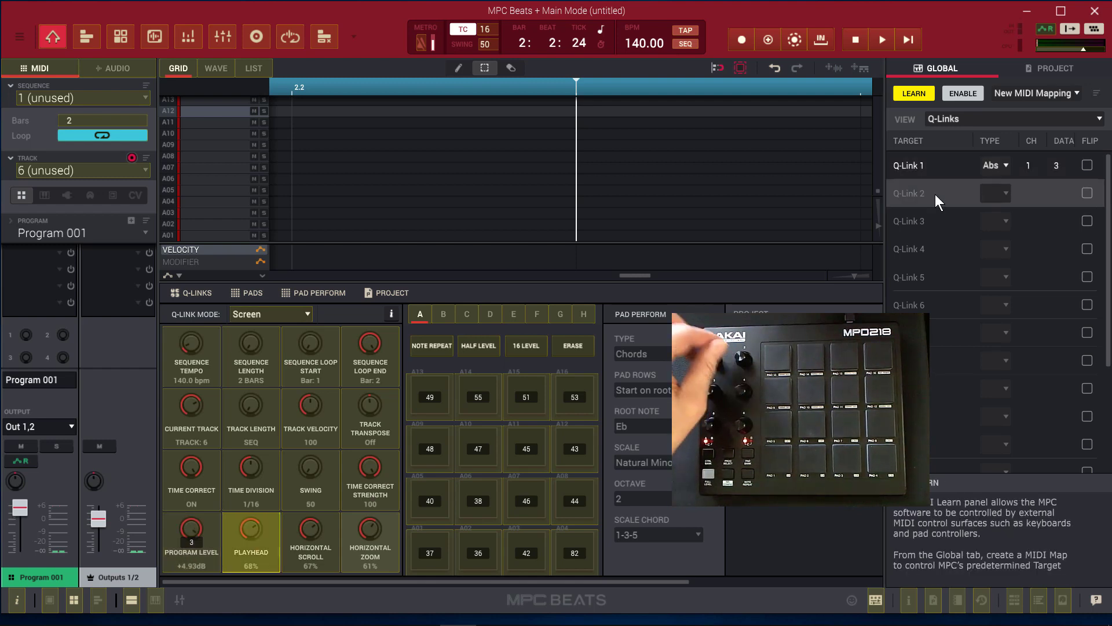
{"action": "left_click", "coordinate": [917, 224]}
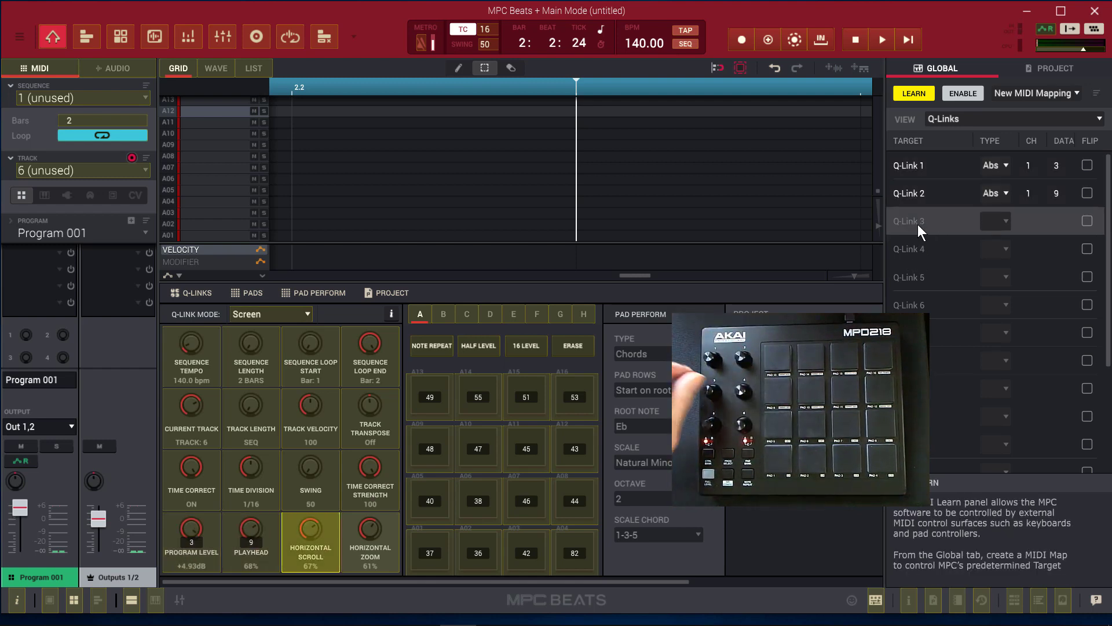
{"action": "left_click", "coordinate": [921, 248]}
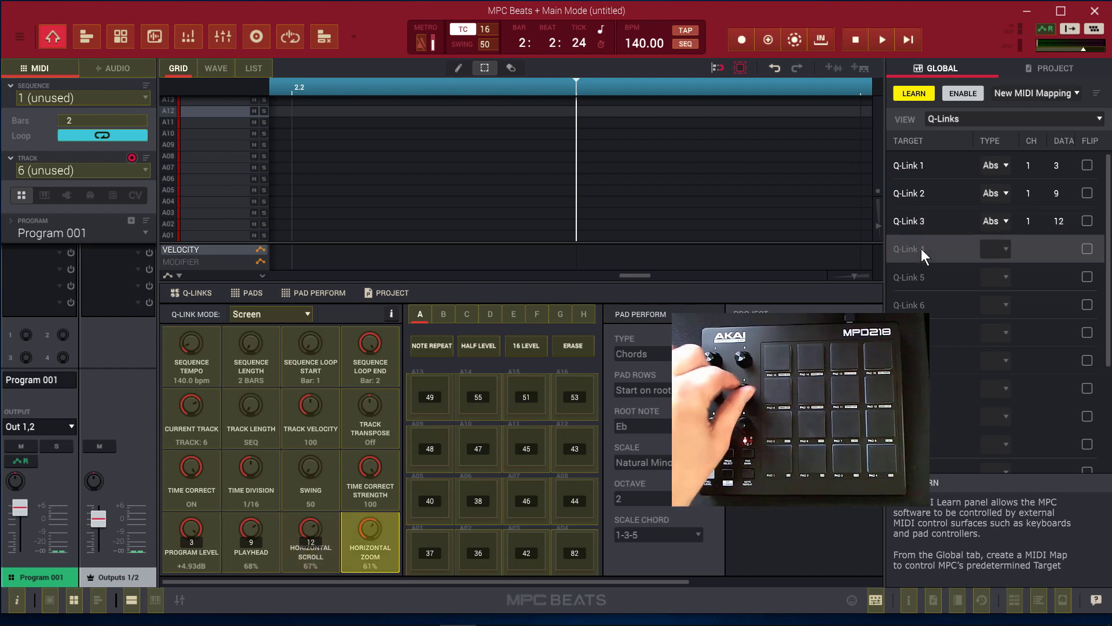
{"action": "left_click", "coordinate": [908, 281]}
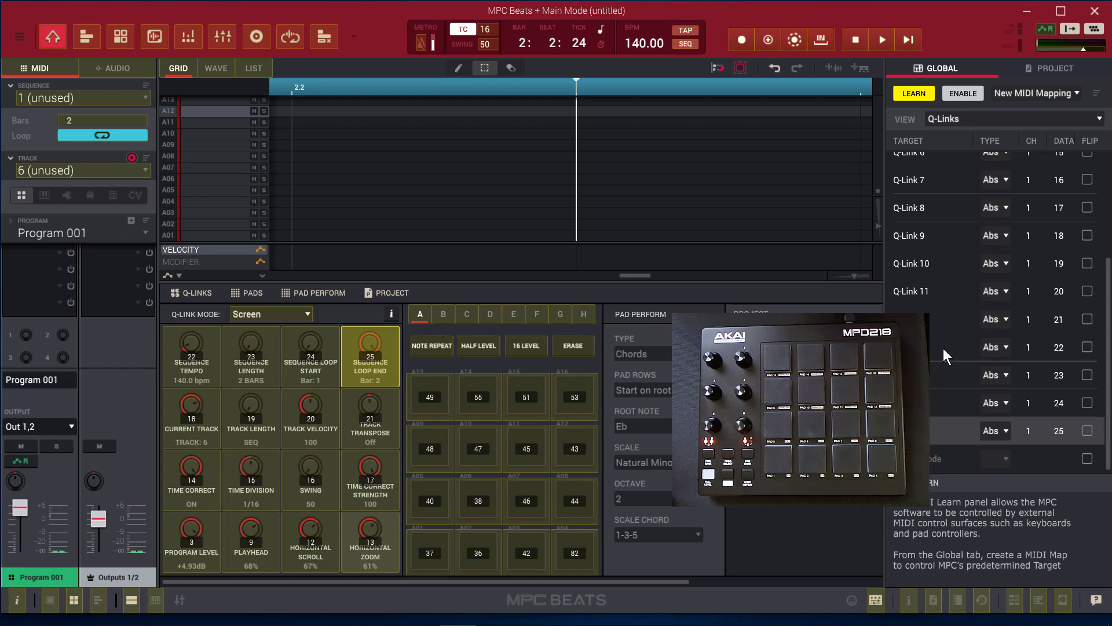
{"action": "left_click_drag", "start_coordinate": [1108, 346], "coordinate": [1109, 200]}
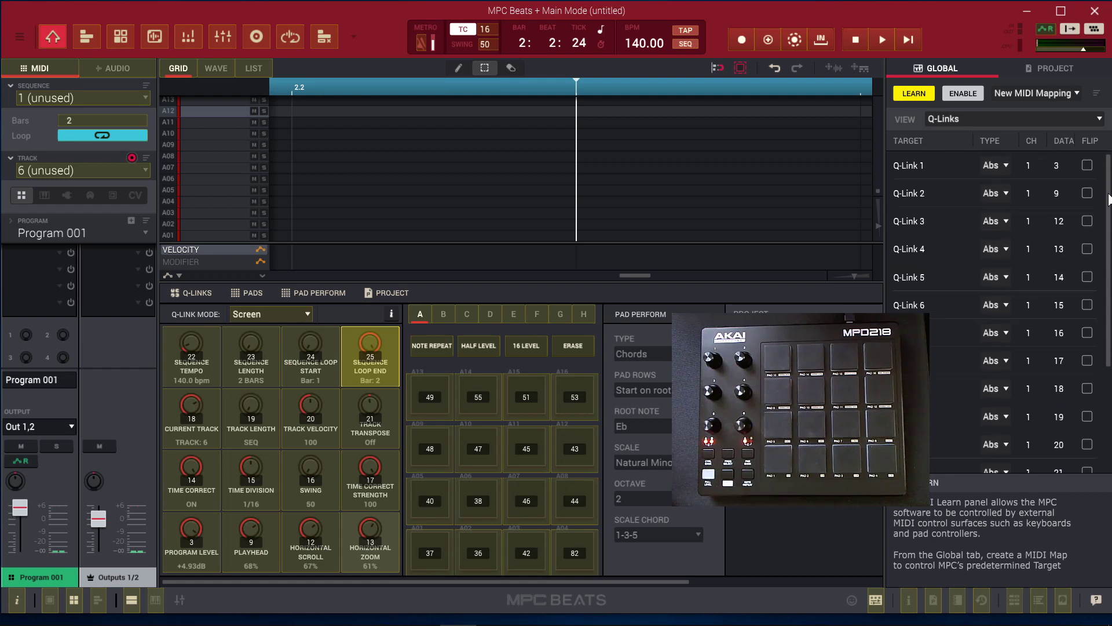
- Turn MIDI learn off and look through the saved MIDI maps list
{"action": "left_click", "coordinate": [910, 93]}
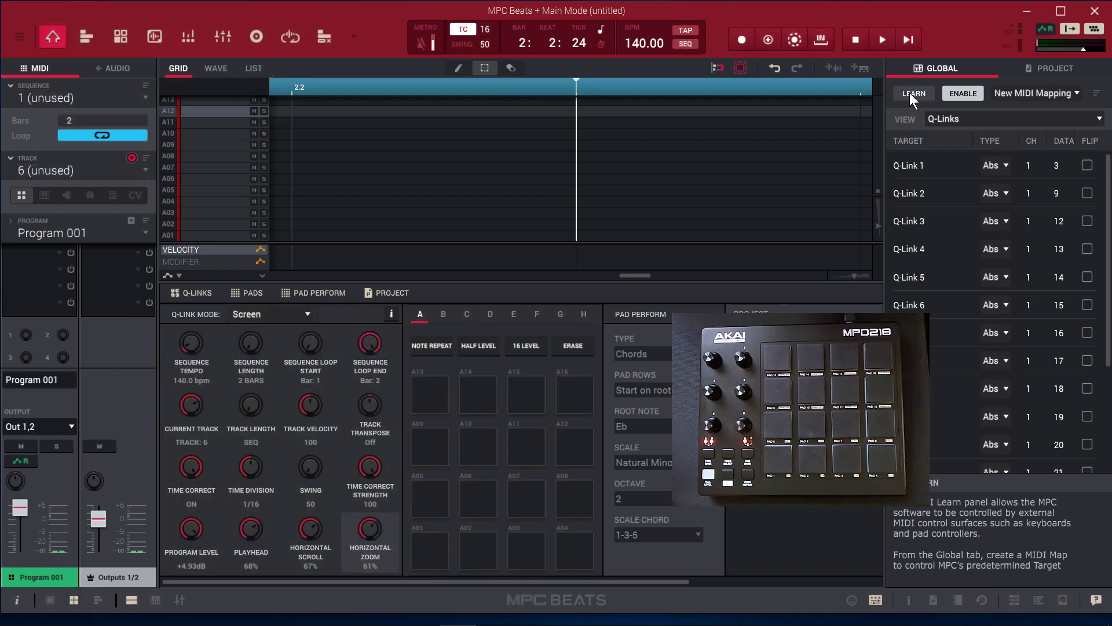
{"action": "left_click", "coordinate": [1076, 95]}
{"action": "mouse_move", "coordinate": [1058, 131]}
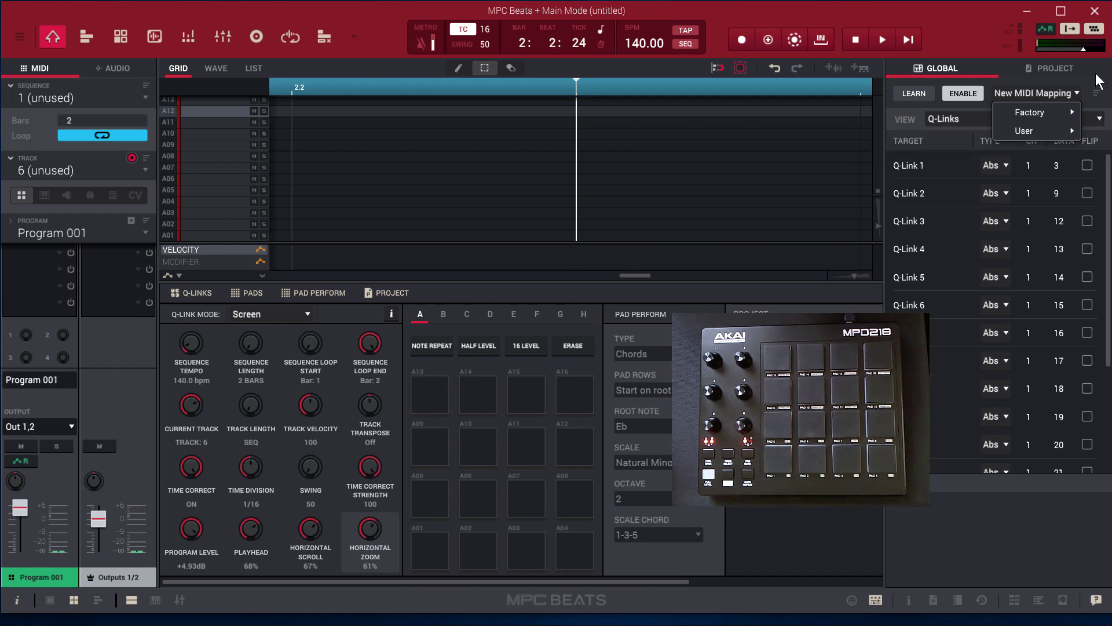
- Compare the PROJECT and GLOBAL mappings, ending on the global Q-Link list
{"action": "left_click", "coordinate": [1011, 70]}
{"action": "left_click", "coordinate": [972, 74]}
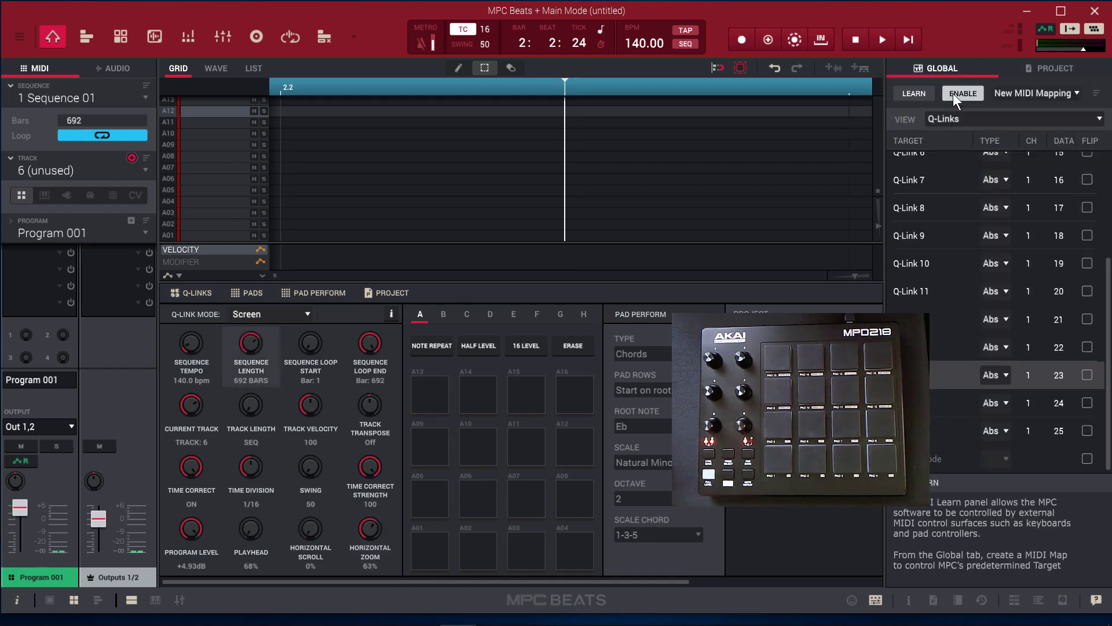
{"action": "left_click", "coordinate": [1073, 69]}
{"action": "left_click", "coordinate": [927, 69]}
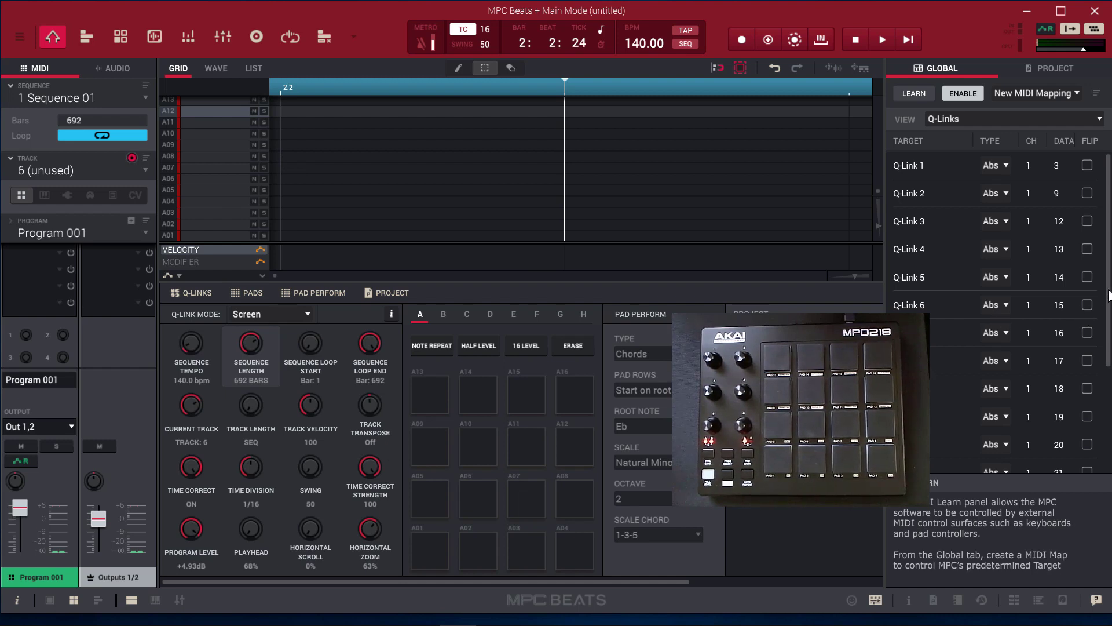
{"action": "left_click", "coordinate": [1108, 399]}
{"action": "scroll", "coordinate": [1108, 400], "scroll_direction": "up", "scroll_amount": 3}
- Load MSXII Bottoms Up from Producer Kits' HipHop programs, then reopen the global MIDI map panel
{"action": "left_click", "coordinate": [1038, 600]}
{"action": "left_click", "coordinate": [958, 159]}
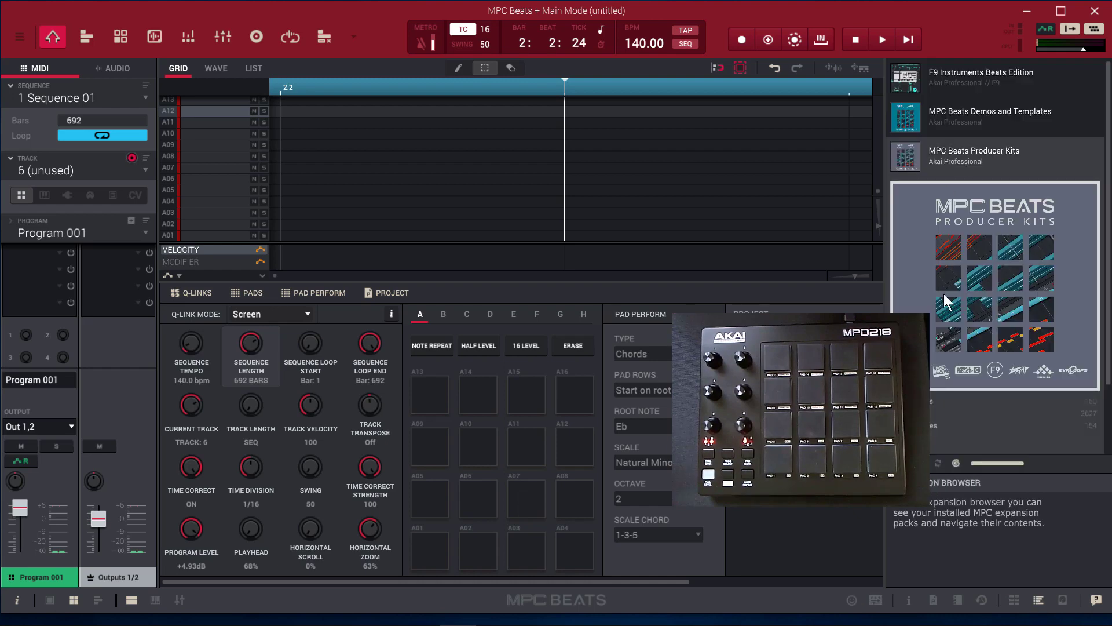
{"action": "scroll", "coordinate": [933, 399], "scroll_direction": "down", "scroll_amount": 3}
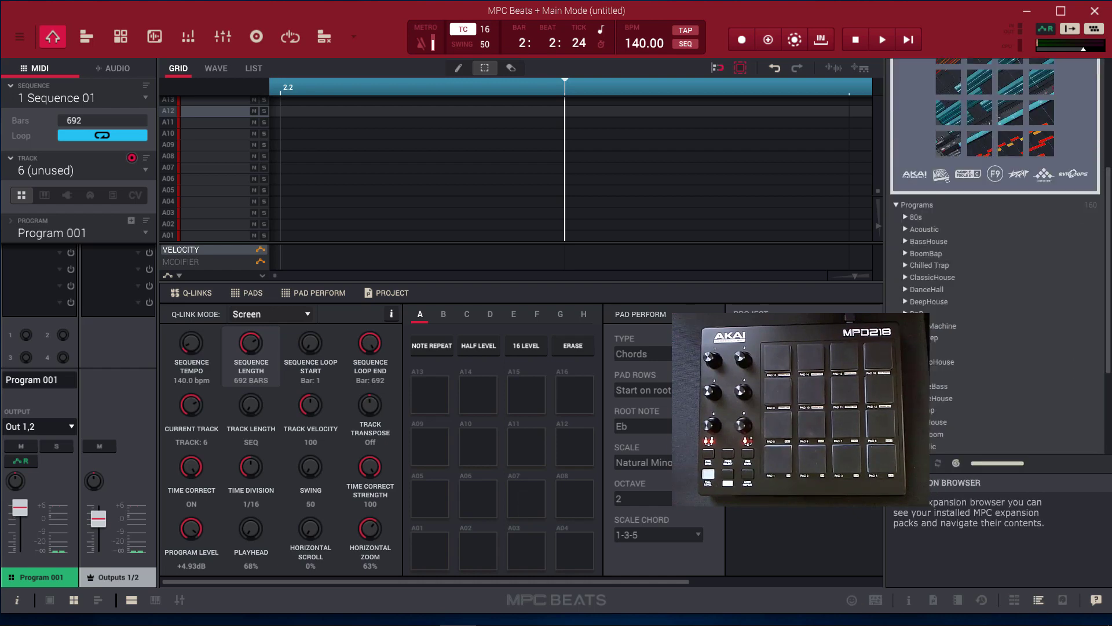
{"action": "scroll", "coordinate": [996, 261], "scroll_direction": "down", "scroll_amount": 3}
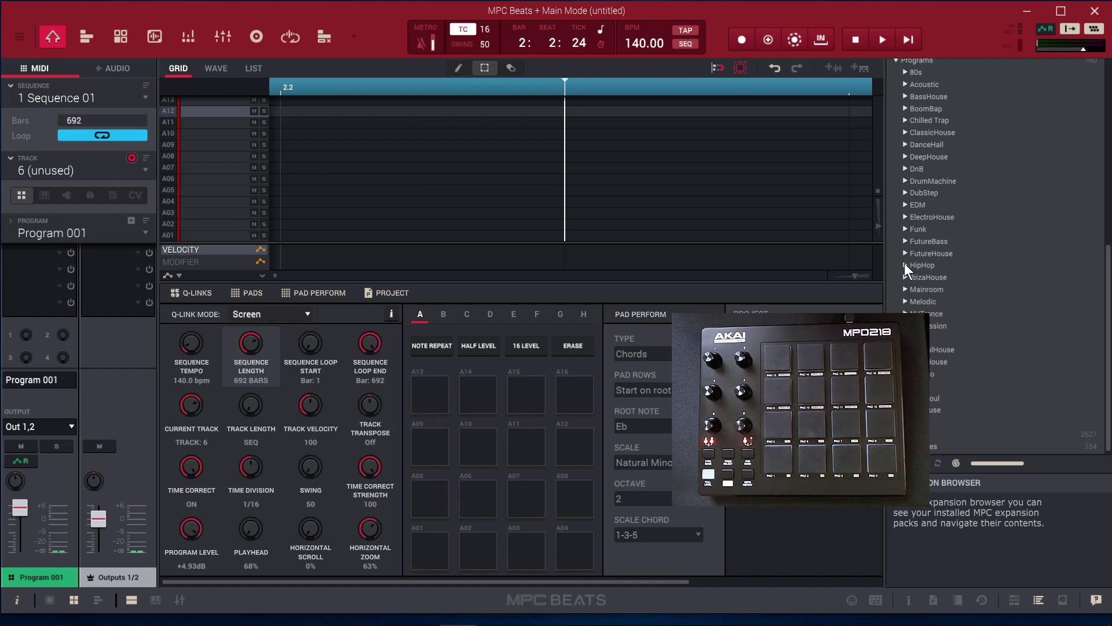
{"action": "scroll", "coordinate": [926, 227], "scroll_direction": "up", "scroll_amount": 1}
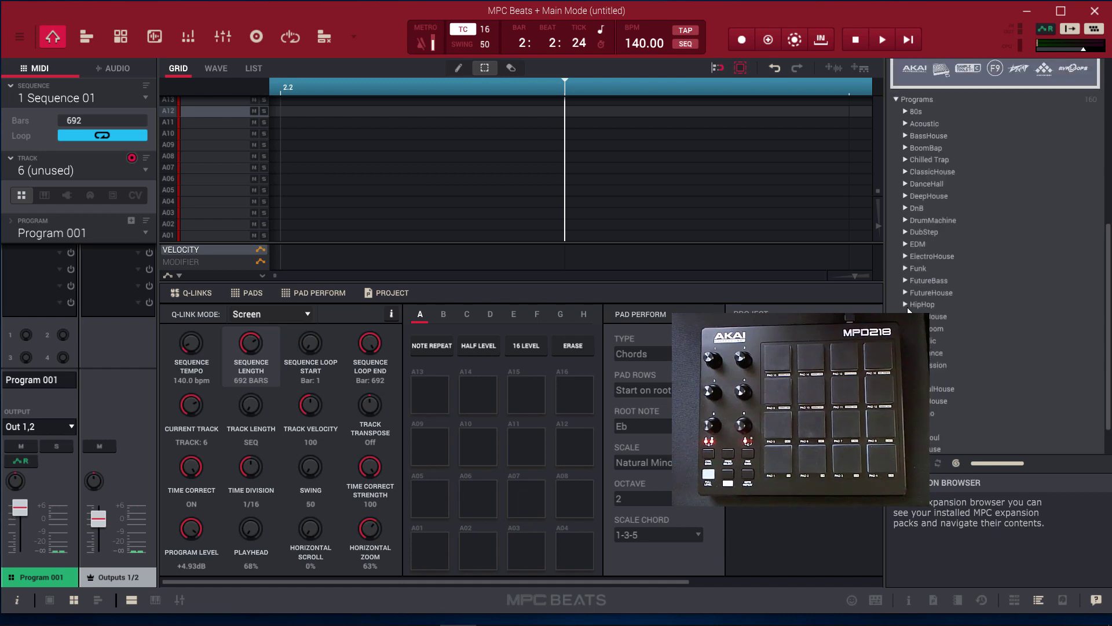
{"action": "left_click", "coordinate": [907, 309]}
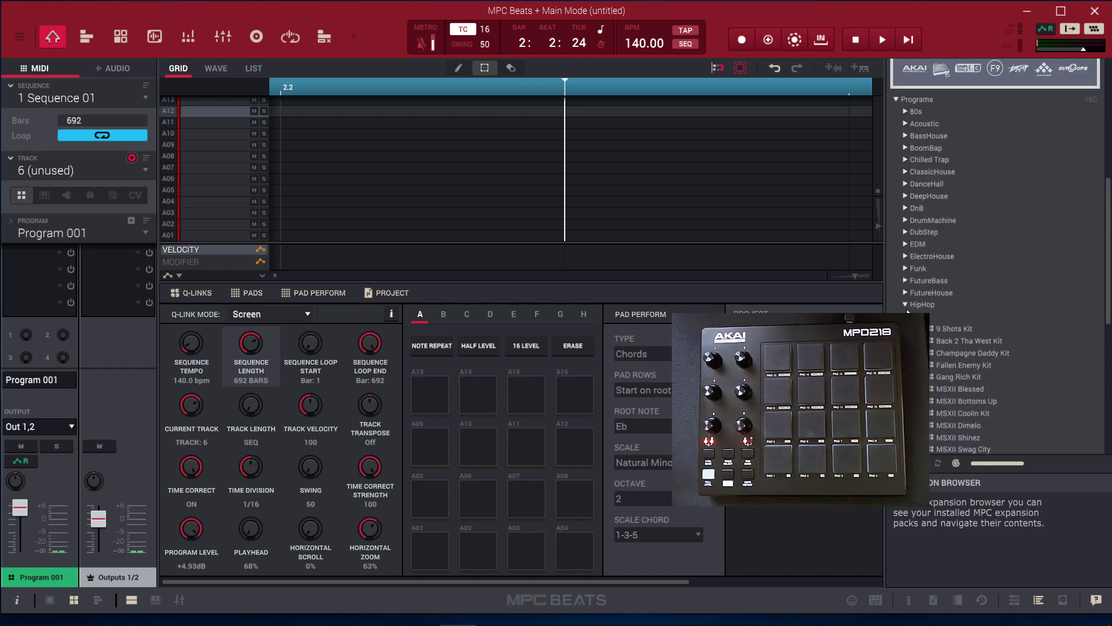
{"action": "left_click", "coordinate": [948, 394]}
{"action": "left_click", "coordinate": [950, 400]}
{"action": "double_click", "coordinate": [957, 400]}
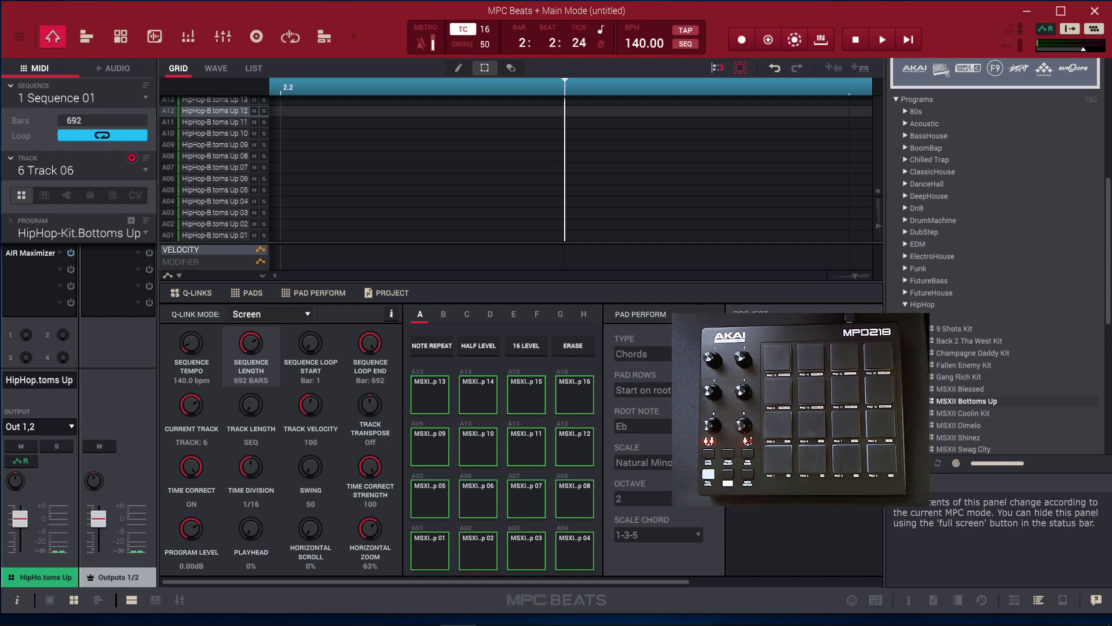
{"action": "left_click", "coordinate": [877, 599]}
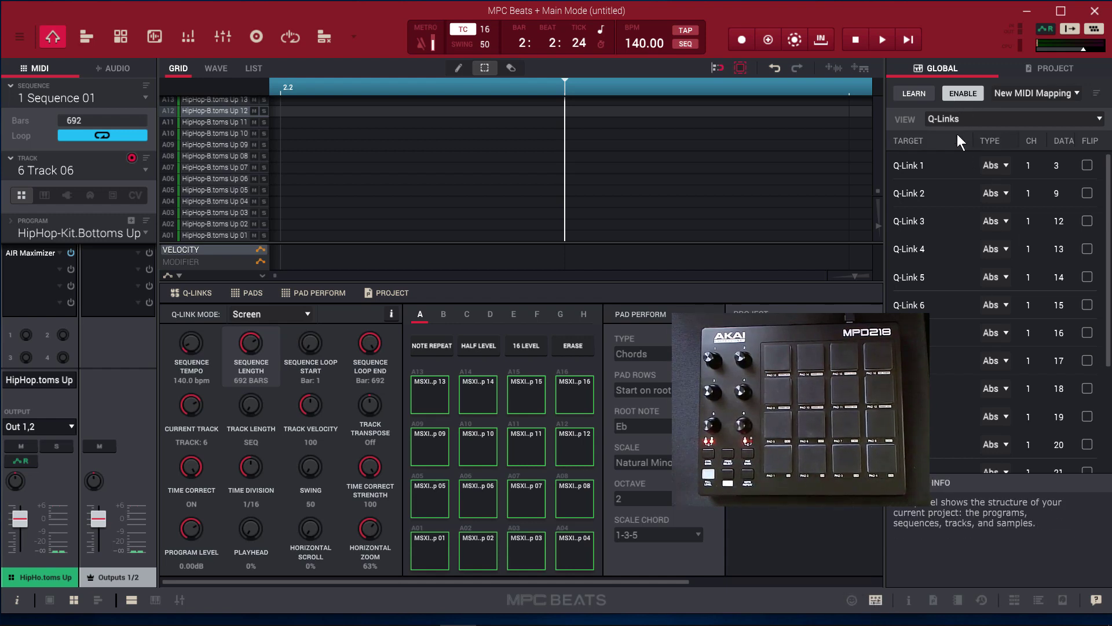
- Switch the side panel to Project Info to show the programs, sequences and samples
{"action": "left_click", "coordinate": [936, 600]}
{"action": "left_click", "coordinate": [958, 602]}
{"action": "left_click", "coordinate": [929, 600]}
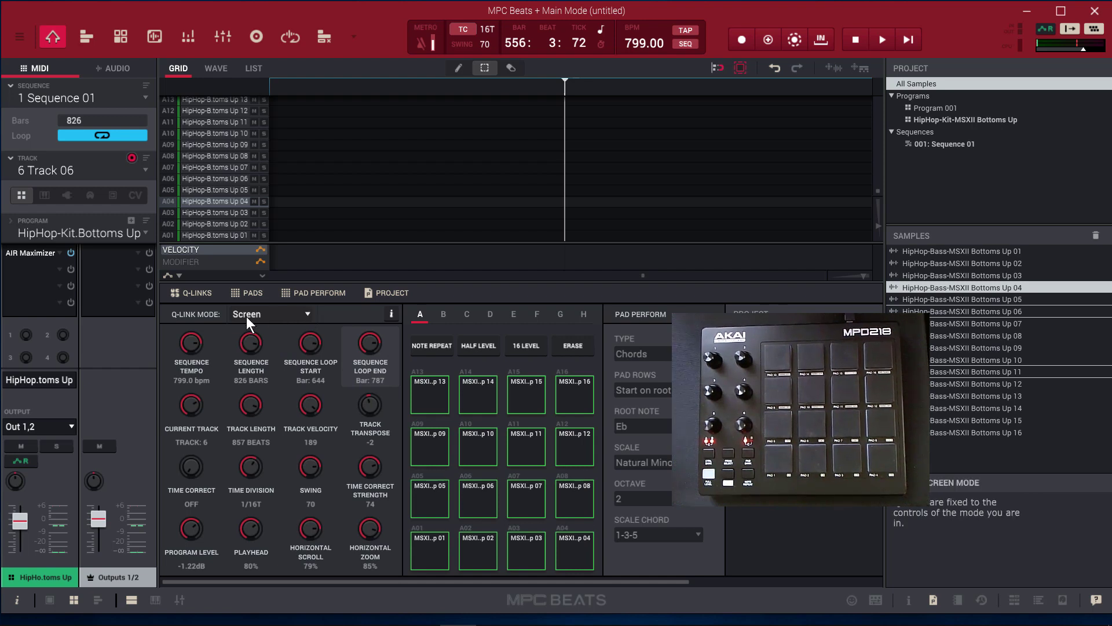
- Keep the Q-Link mode on Screen and delete the Bottoms Up kit program
{"action": "left_click", "coordinate": [273, 313]}
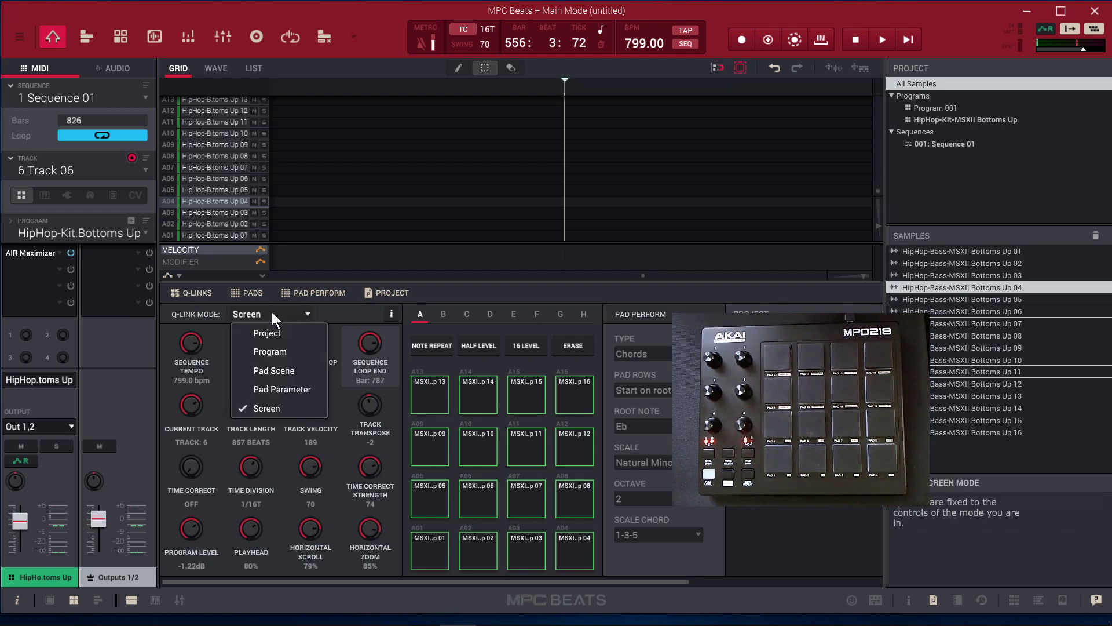
{"action": "left_click", "coordinate": [294, 406]}
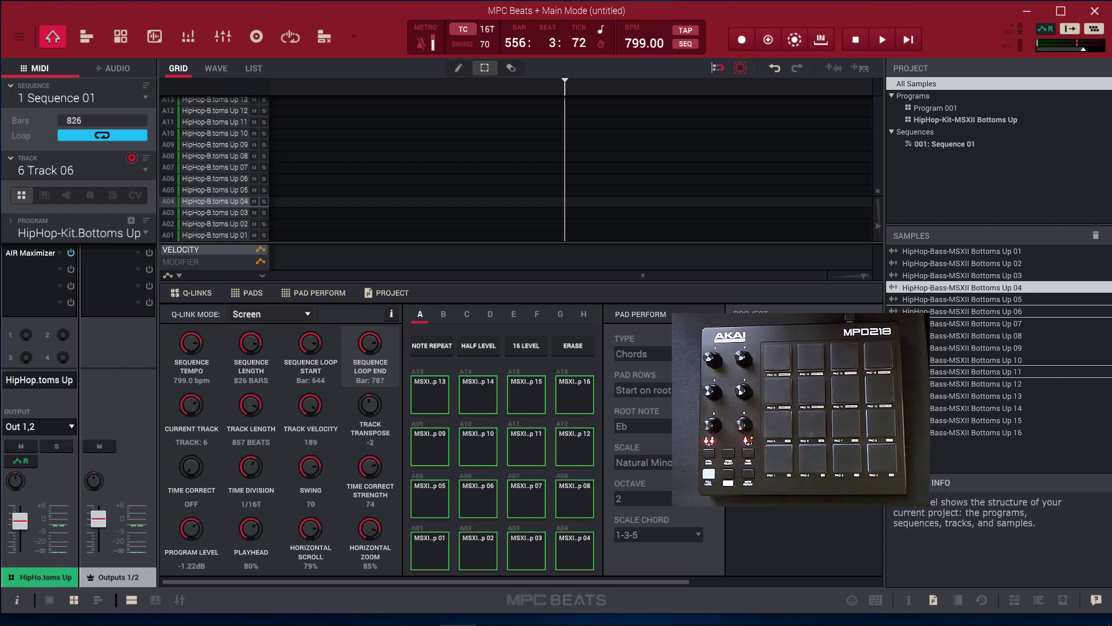
{"action": "right_click", "coordinate": [660, 354]}
{"action": "left_click", "coordinate": [663, 323]}
{"action": "left_click", "coordinate": [585, 349]}
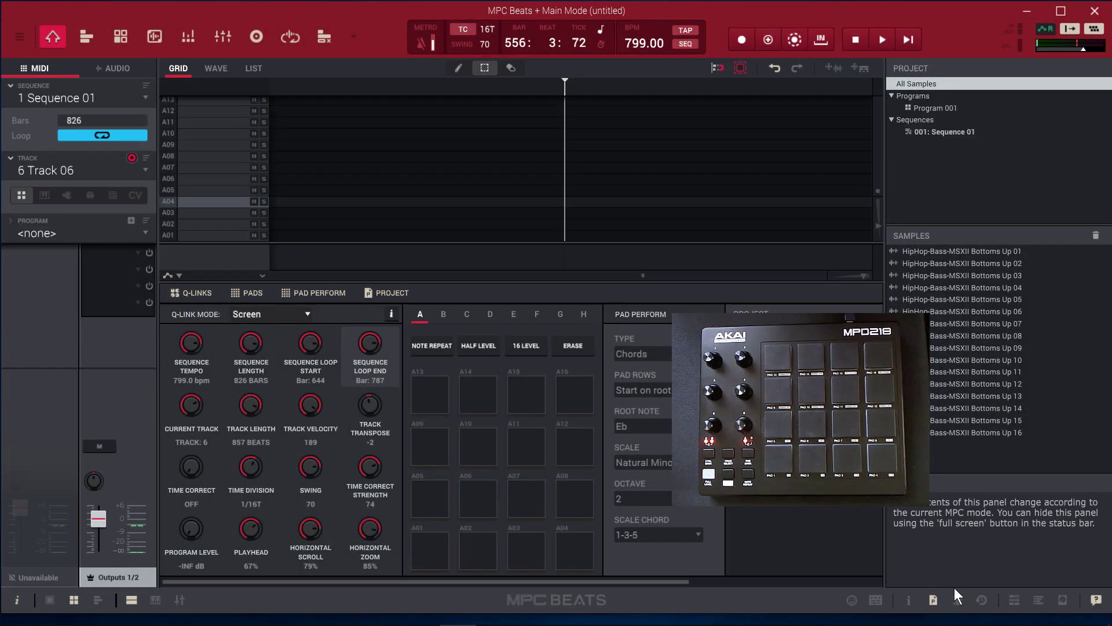
- Drag BESSAD SYNTH 01.wav from the LOOPS folder onto the pads
{"action": "left_click", "coordinate": [1014, 600]}
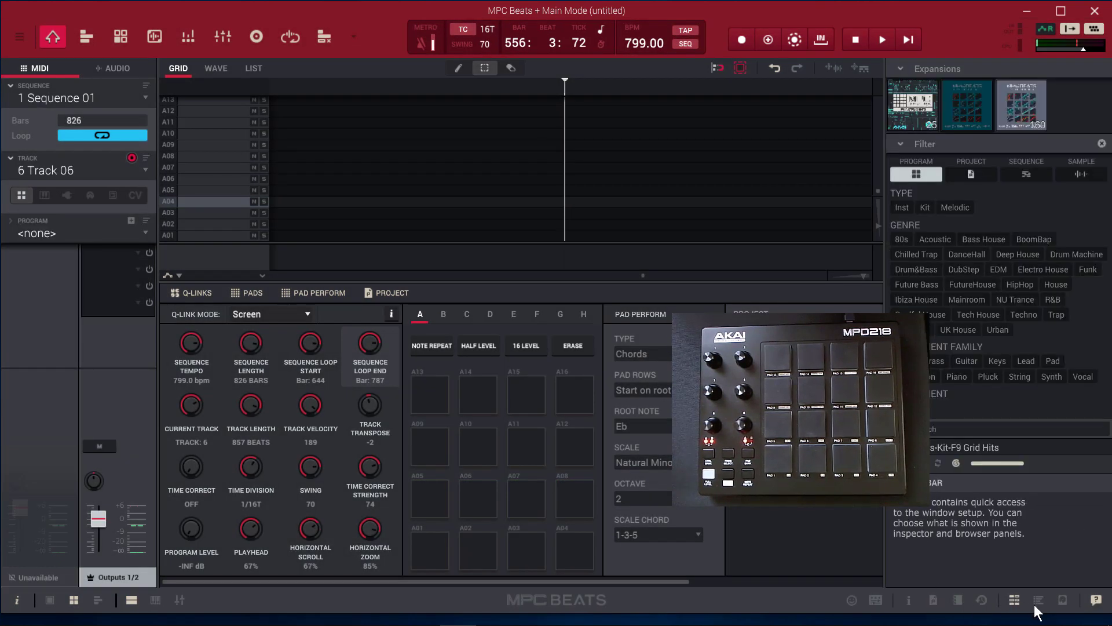
{"action": "left_click", "coordinate": [1037, 602]}
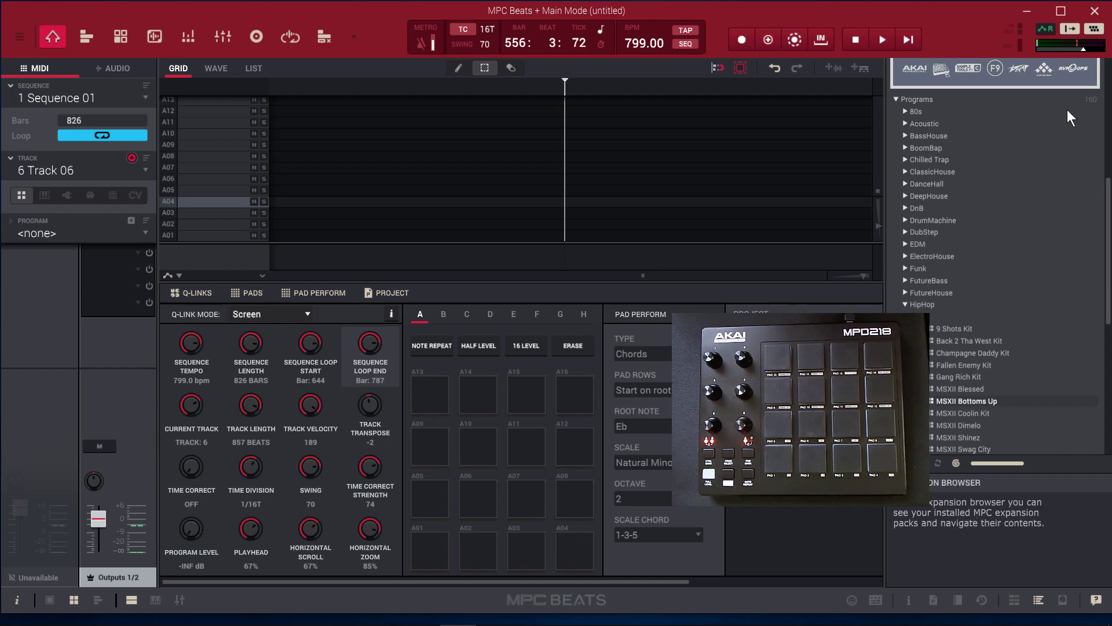
{"action": "left_click", "coordinate": [995, 180]}
{"action": "left_click", "coordinate": [995, 181]}
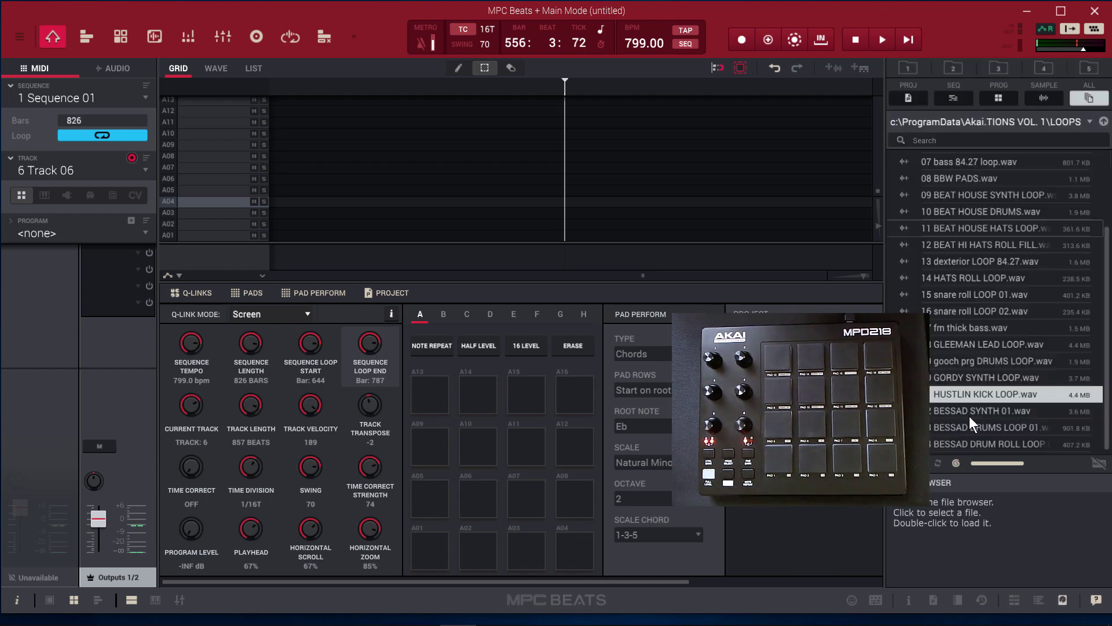
{"action": "left_click", "coordinate": [968, 410]}
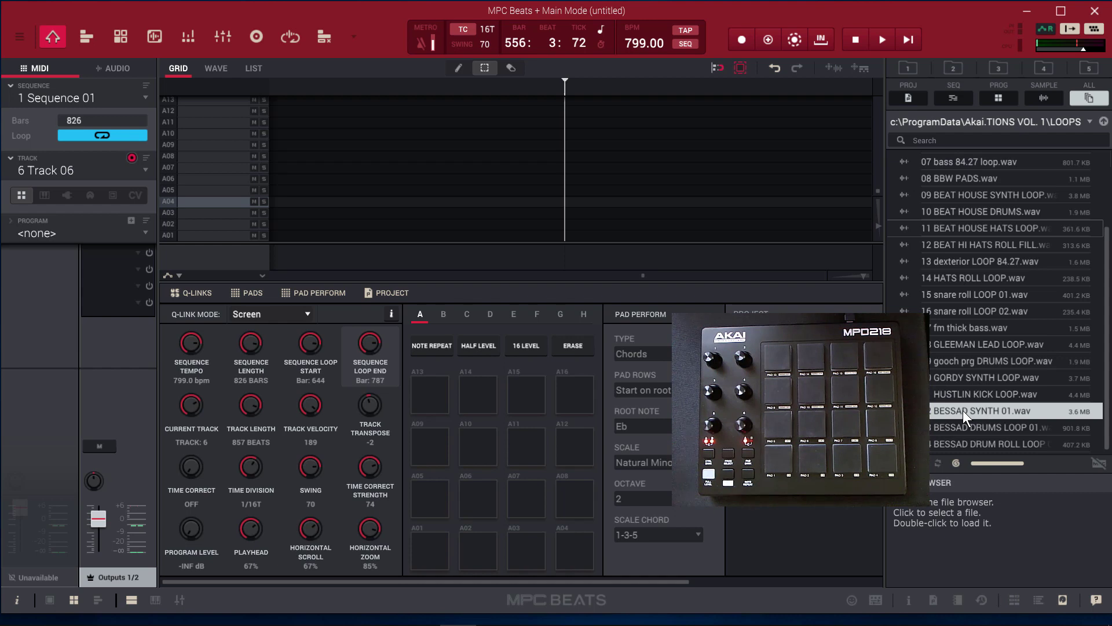
{"action": "left_click_drag", "start_coordinate": [963, 410], "coordinate": [460, 552]}
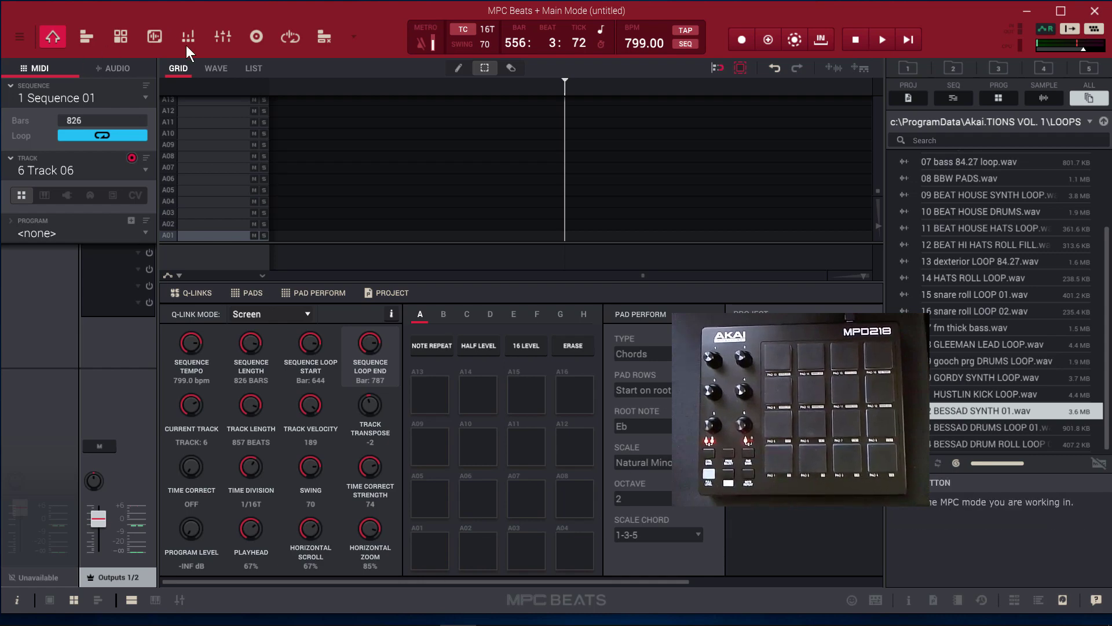
- Open the BESSAD SYNTH 01 loop in Sample Edit's trim view with its end point at 617000
{"action": "left_click", "coordinate": [153, 36]}
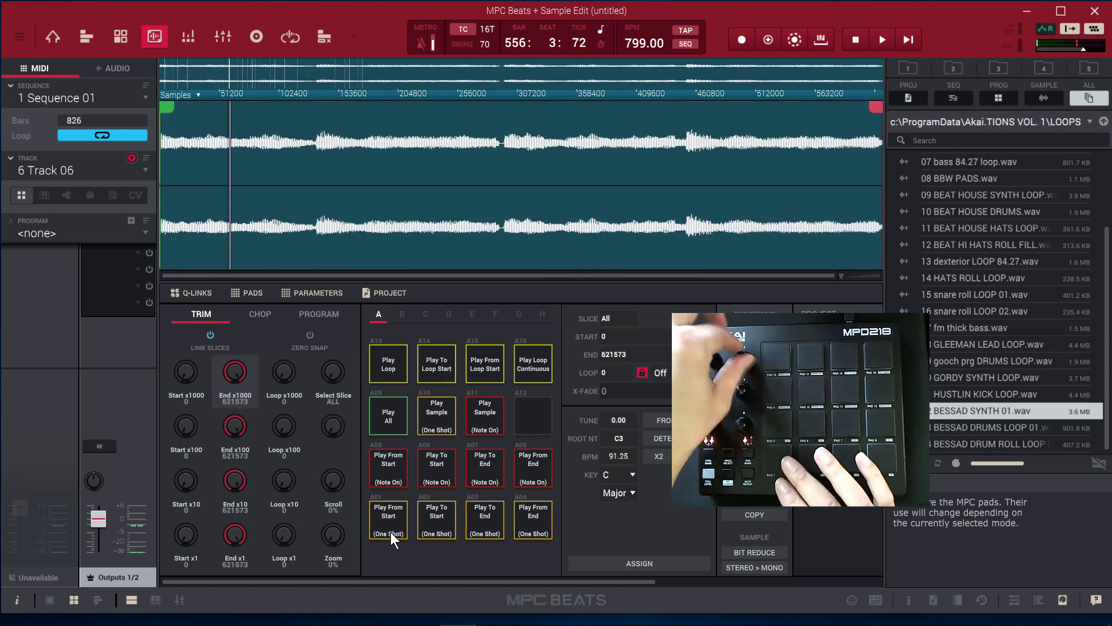
{"action": "left_click", "coordinate": [262, 312]}
{"action": "left_click", "coordinate": [203, 316]}
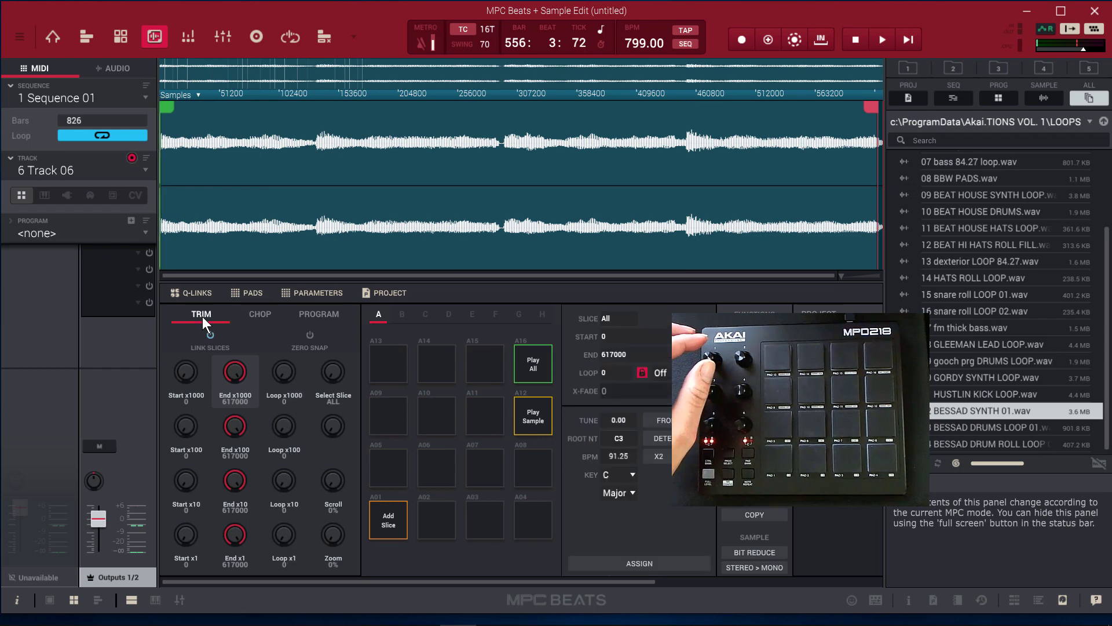
- Switch Sample Edit to chop mode and select Slice 1 of the BESSAD SYNTH 01 loop
{"action": "left_click", "coordinate": [259, 320]}
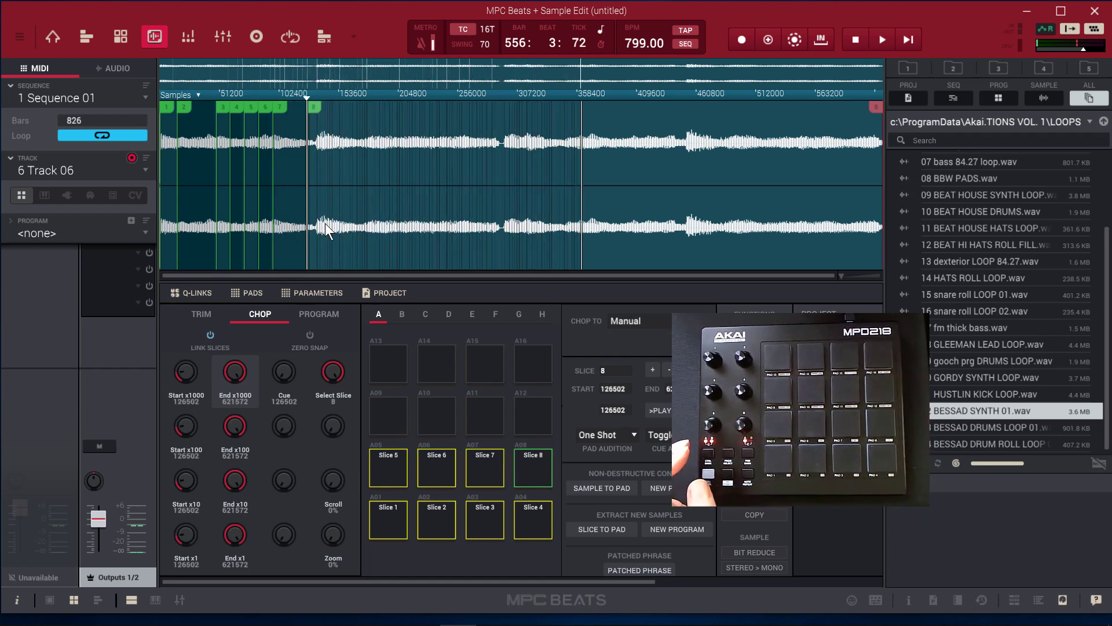
{"action": "left_click", "coordinate": [389, 525]}
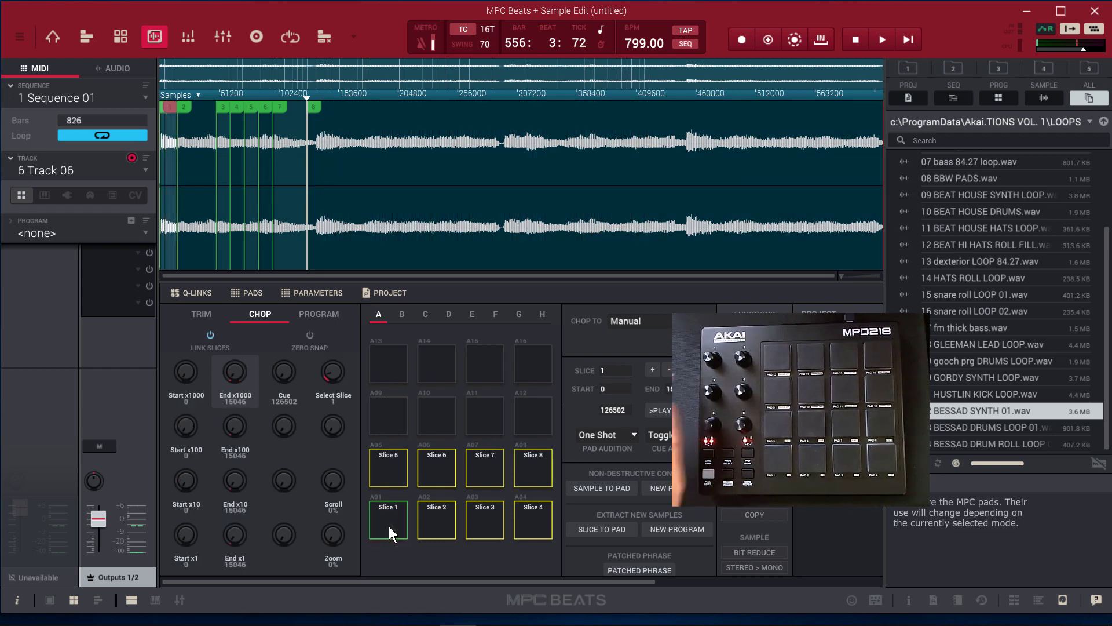